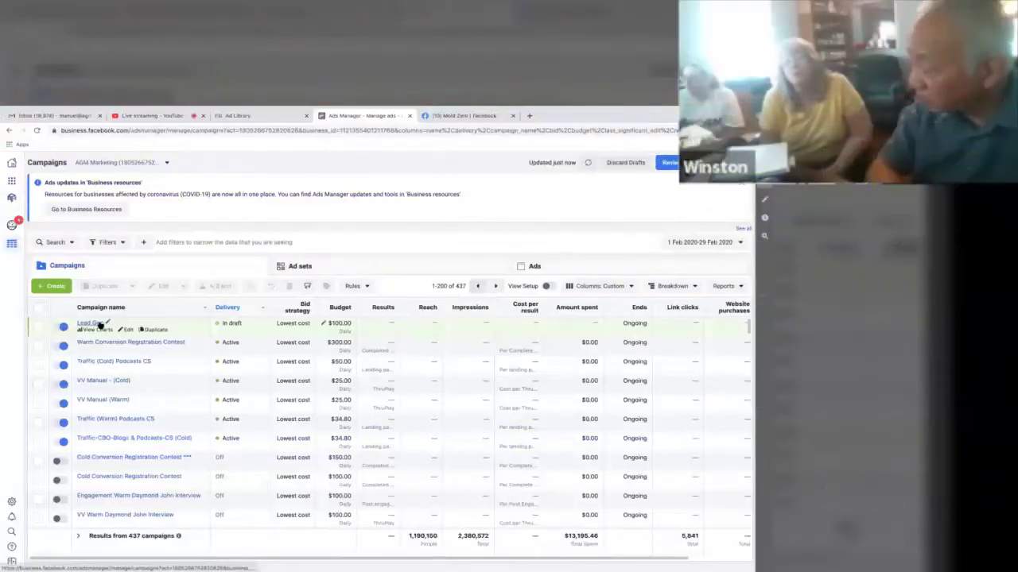
Step: Check the New ad in Lead Gen's Warm Leads ad set, then return to the Campaigns list
{"action": "left_click", "coordinate": [99, 324]}
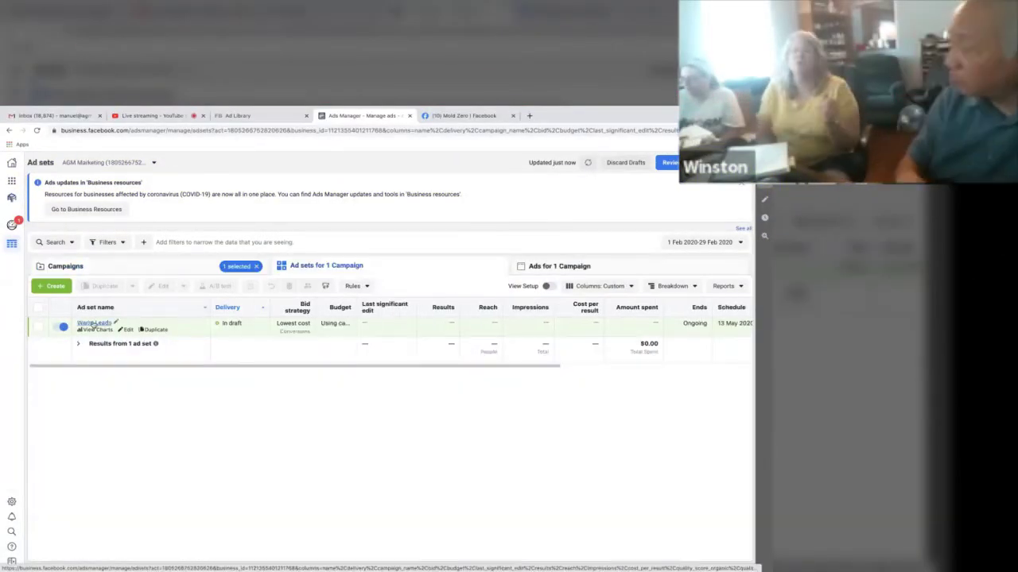
{"action": "left_click", "coordinate": [94, 323]}
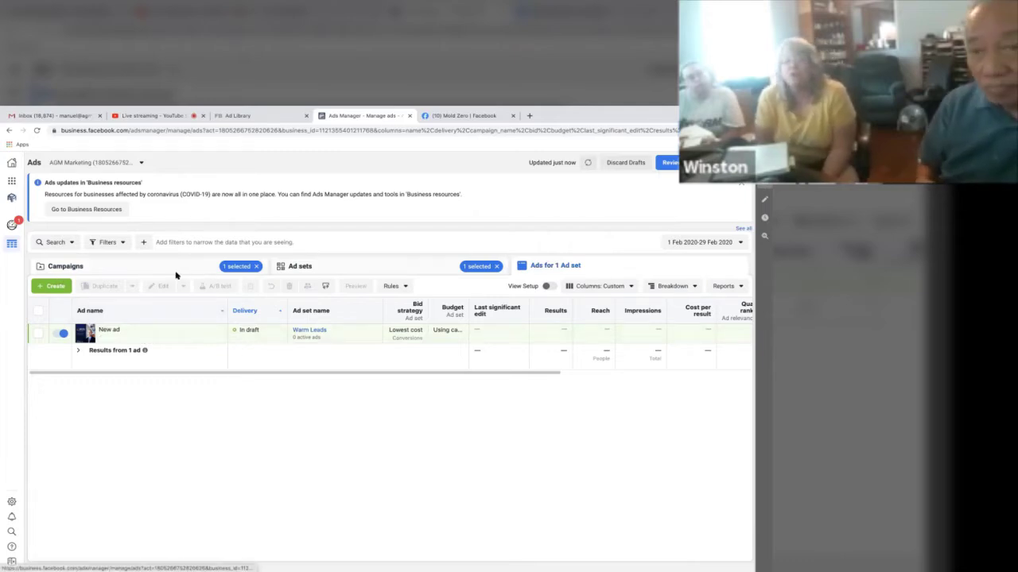
{"action": "left_click", "coordinate": [138, 271]}
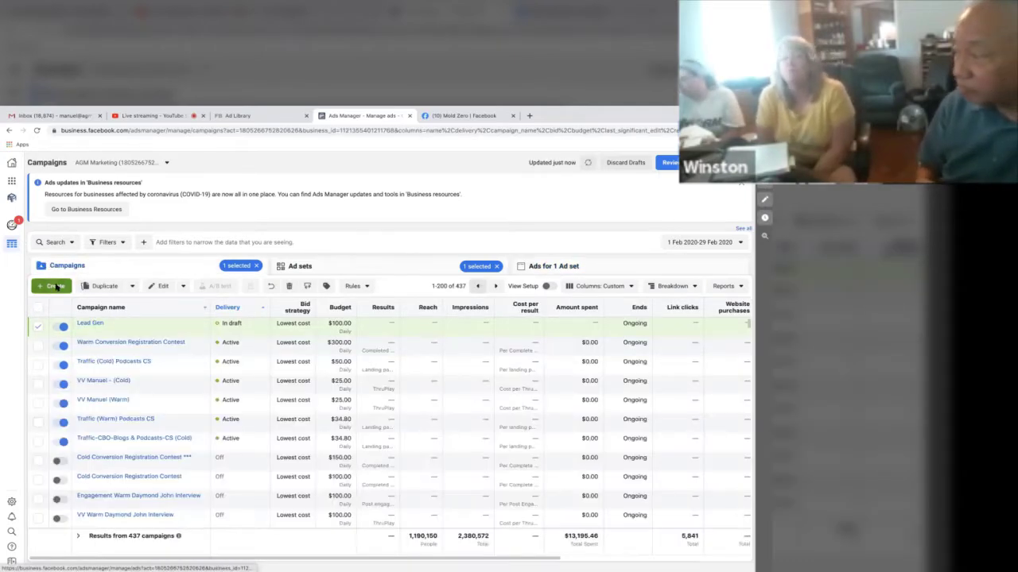
Step: Create a new campaign with the Lead Generation objective, leaving the default names
{"action": "left_click", "coordinate": [53, 286]}
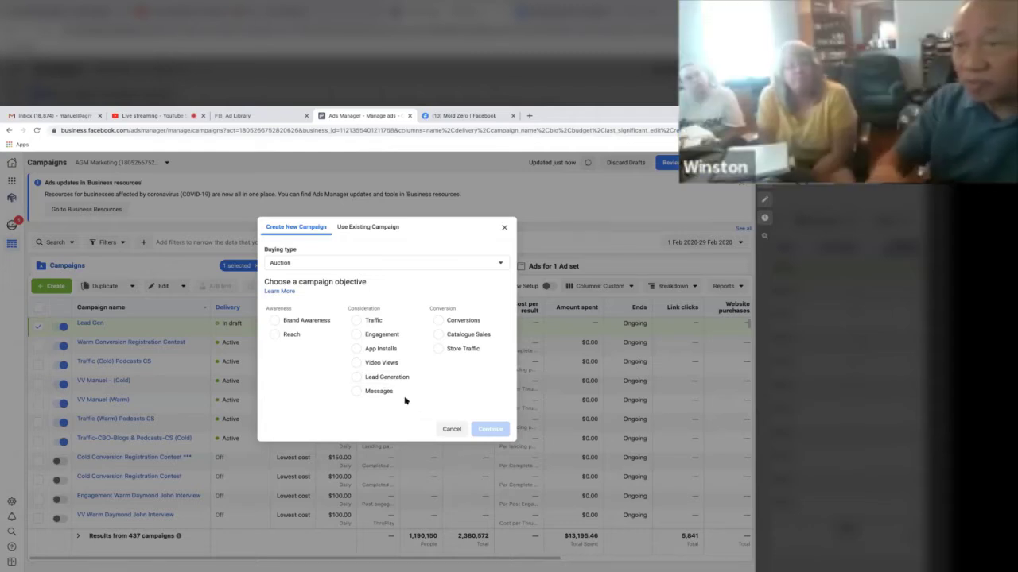
{"action": "left_click", "coordinate": [364, 377]}
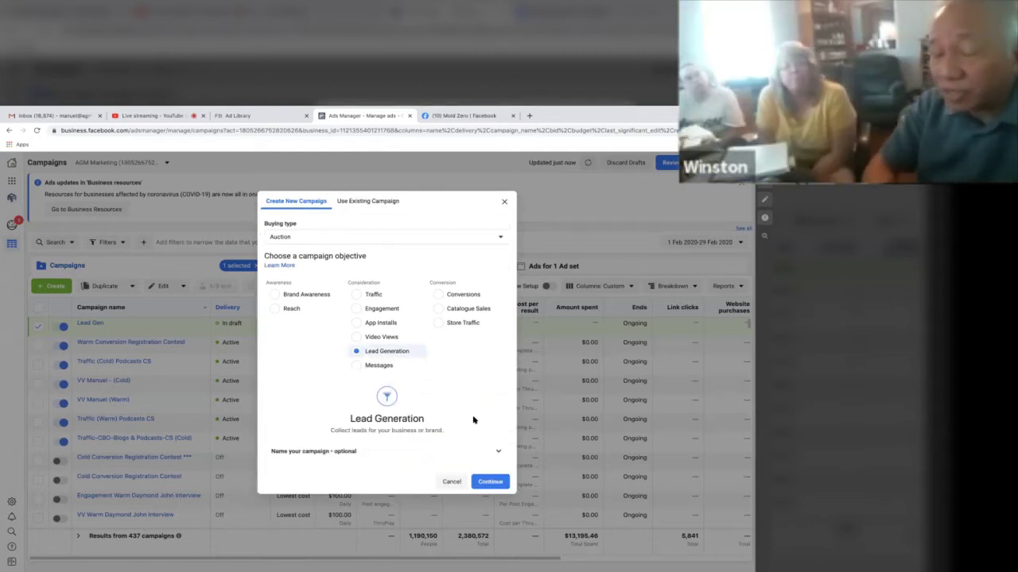
{"action": "left_click", "coordinate": [495, 451]}
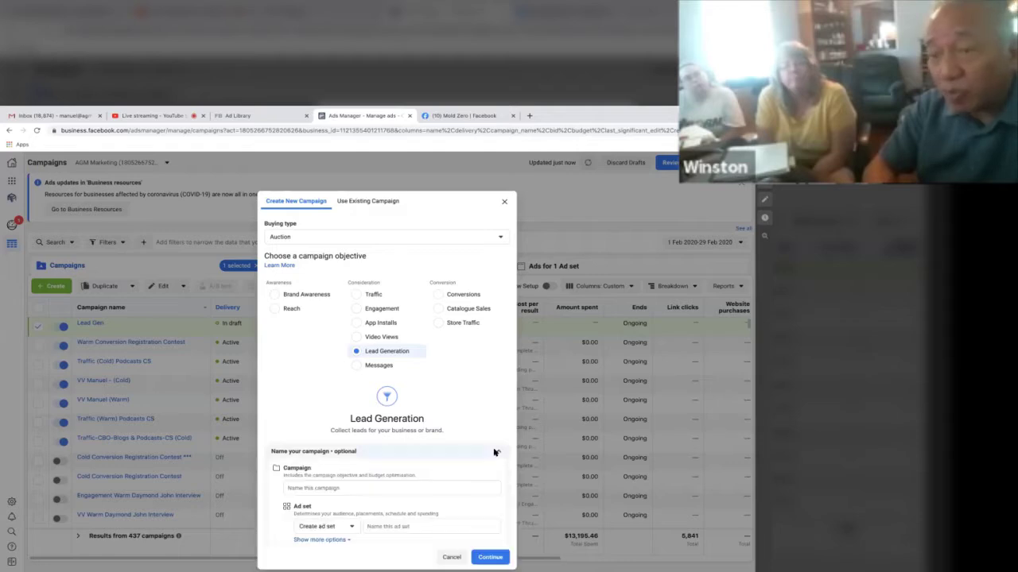
{"action": "left_click", "coordinate": [495, 429]}
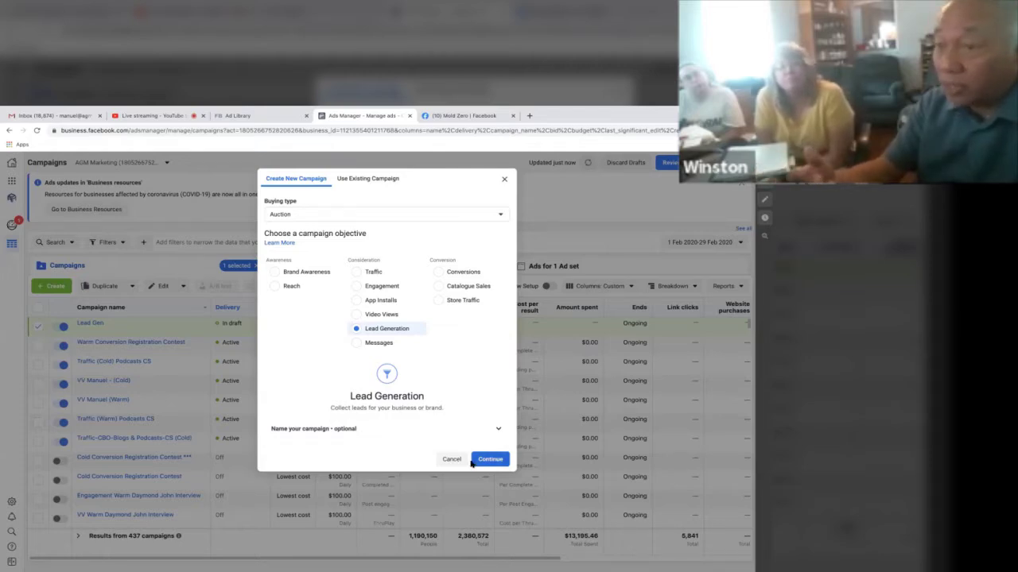
{"action": "left_click", "coordinate": [487, 460]}
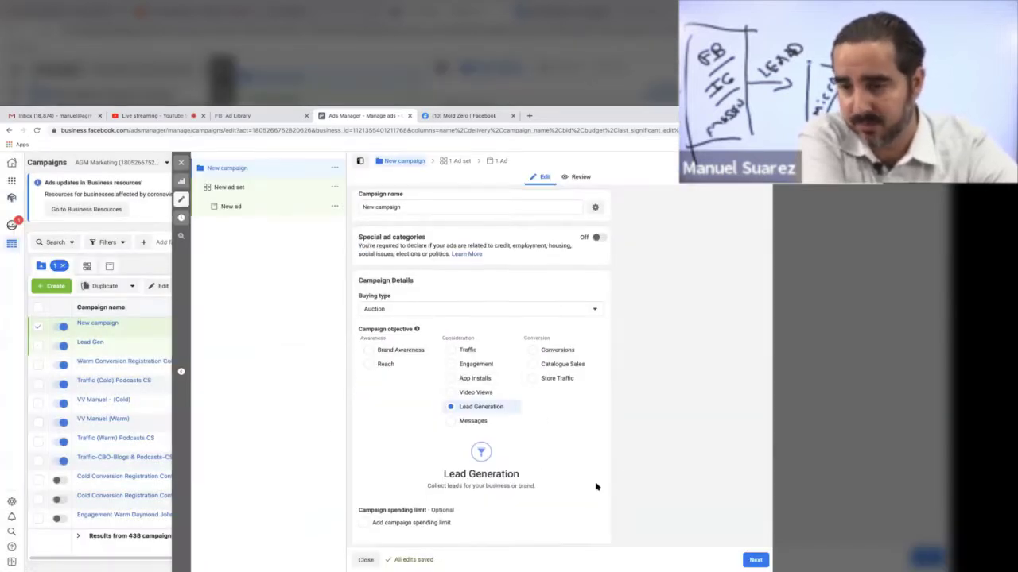
Step: Review the Lead Generation campaign settings and advance to the new ad set
{"action": "scroll", "coordinate": [597, 486], "scroll_direction": "down", "scroll_amount": 1}
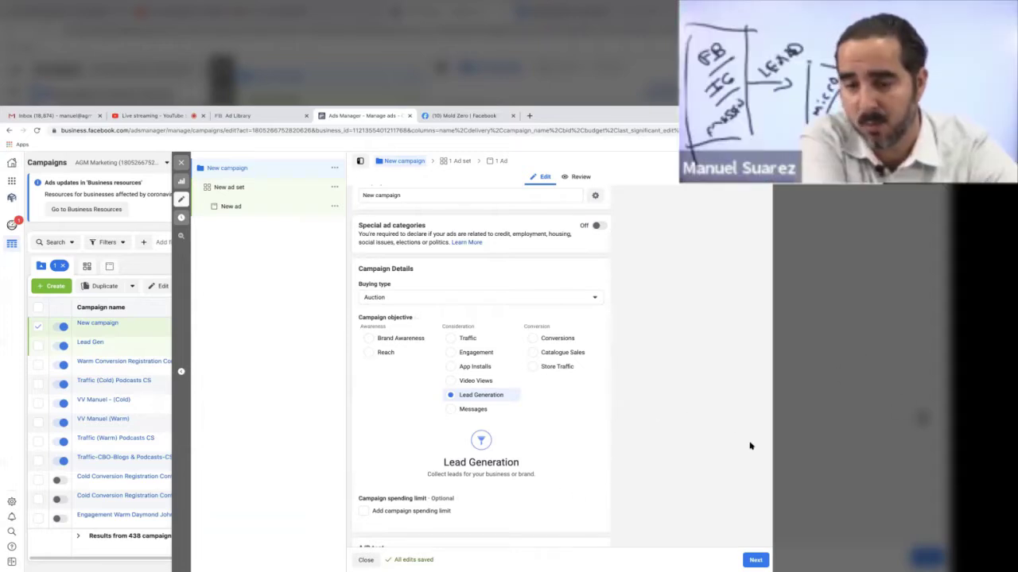
{"action": "scroll", "coordinate": [658, 417], "scroll_direction": "down", "scroll_amount": 5}
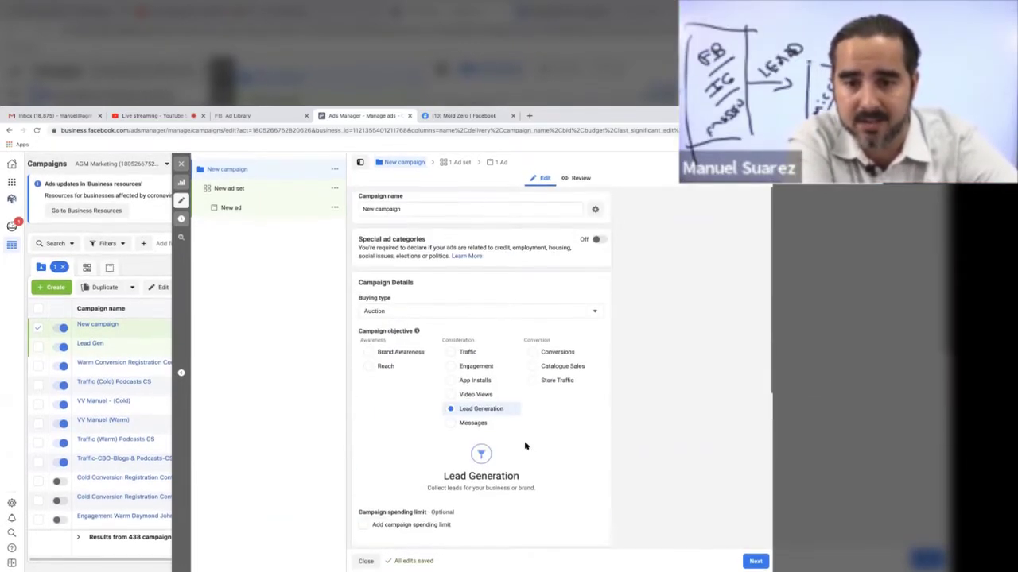
{"action": "left_click", "coordinate": [755, 559]}
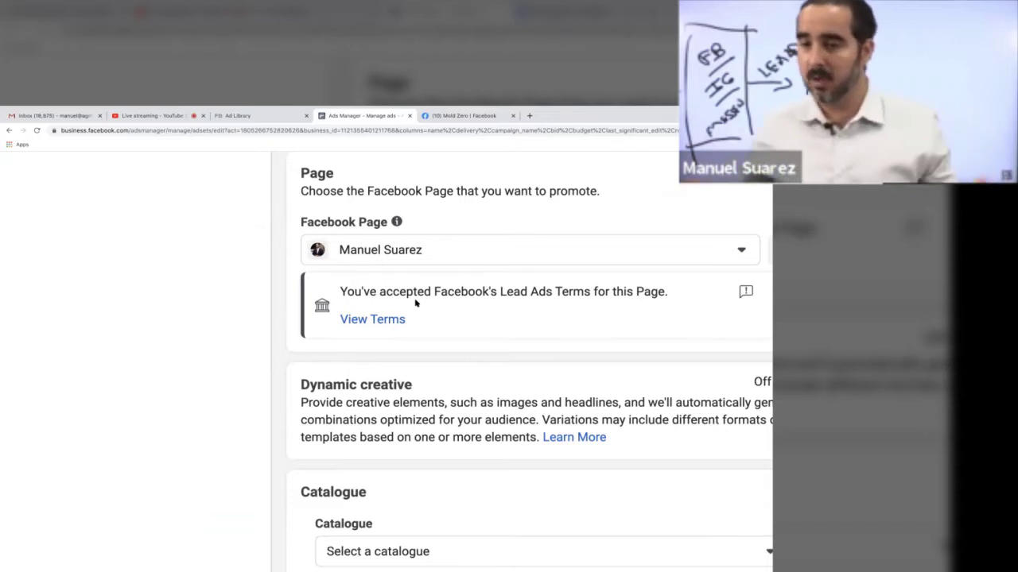
Step: Keep the ad set's default audience, automatic placements and Leads optimisation, and move on to the ad
{"action": "scroll", "coordinate": [329, 423], "scroll_direction": "down", "scroll_amount": 5}
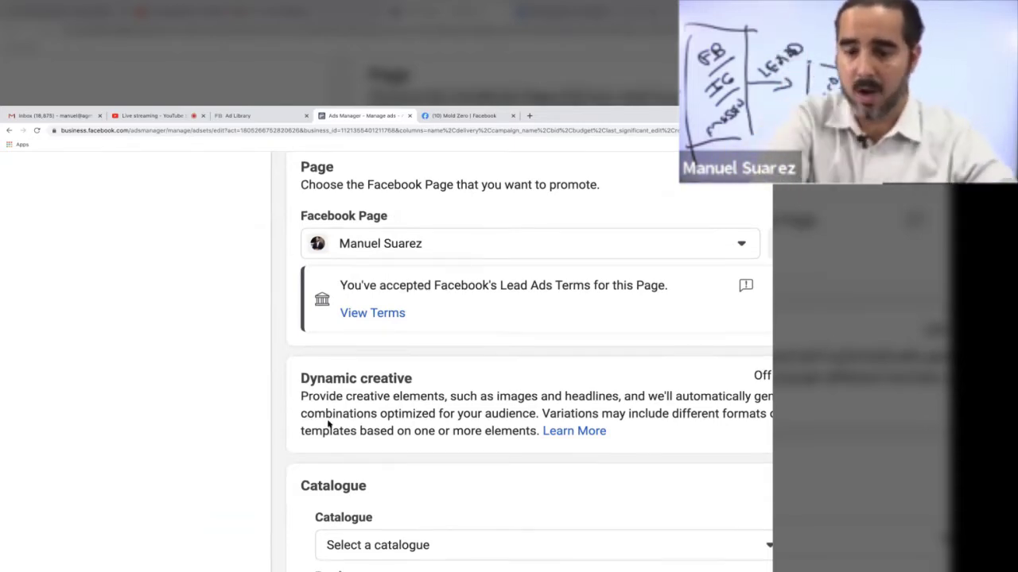
{"action": "scroll", "coordinate": [329, 424], "scroll_direction": "down", "scroll_amount": 15}
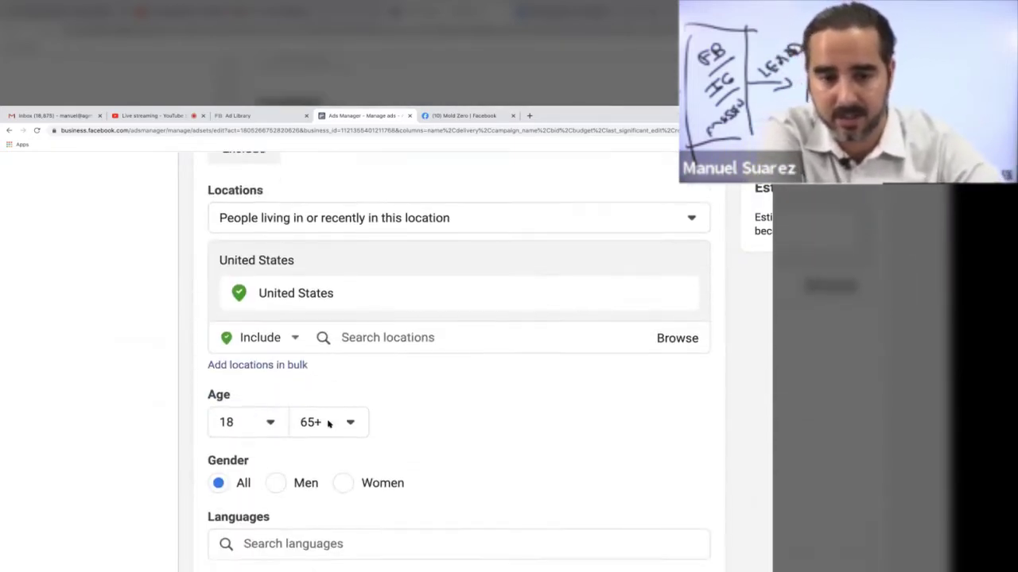
{"action": "scroll", "coordinate": [330, 425], "scroll_direction": "down", "scroll_amount": 10}
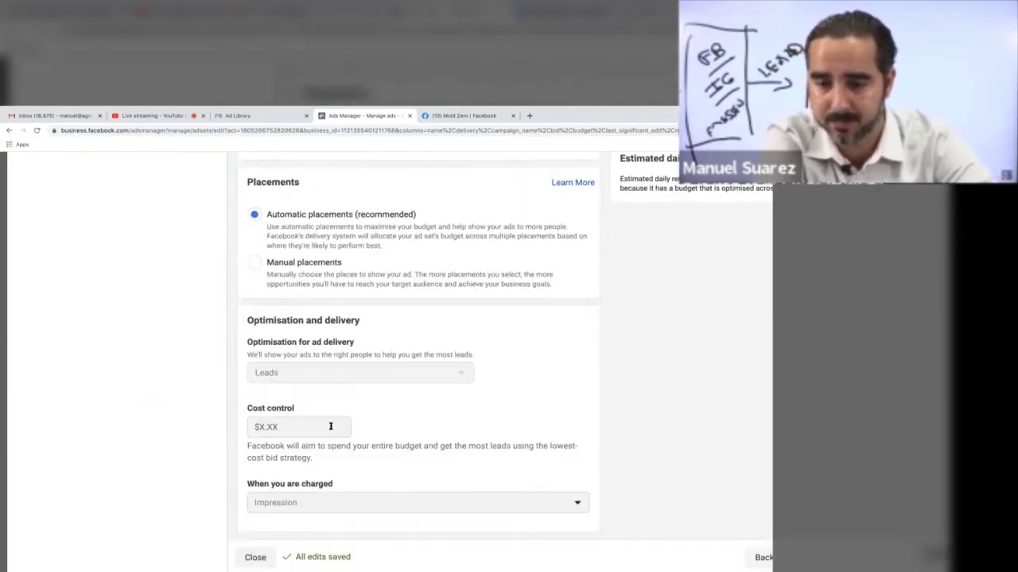
{"action": "left_click", "coordinate": [746, 555]}
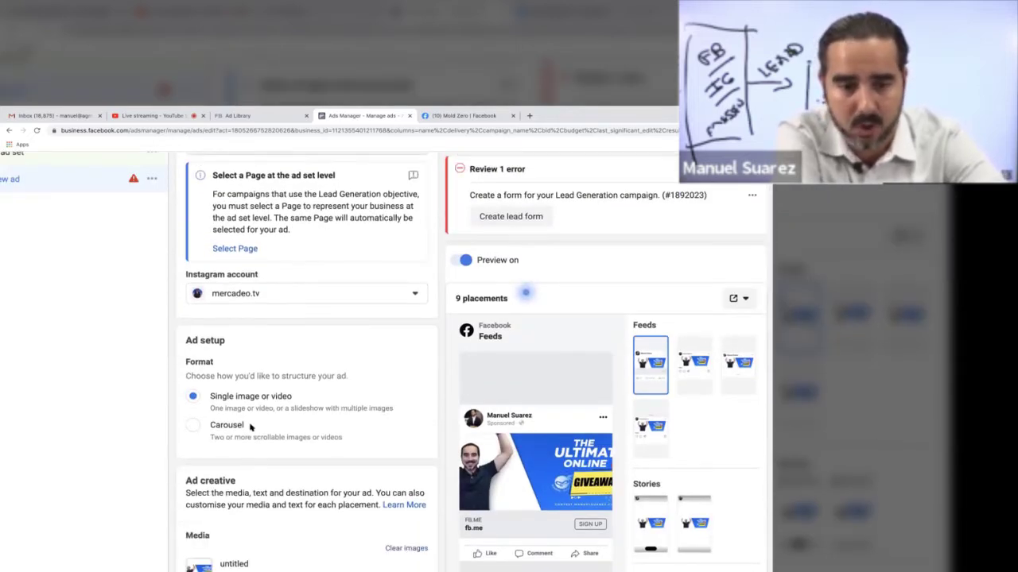
Step: Enter the primary text 'Im going to seell you my 8K dollar system. Give me your data now.'
{"action": "scroll", "coordinate": [249, 427], "scroll_direction": "down", "scroll_amount": 4}
{"action": "left_click", "coordinate": [227, 392]}
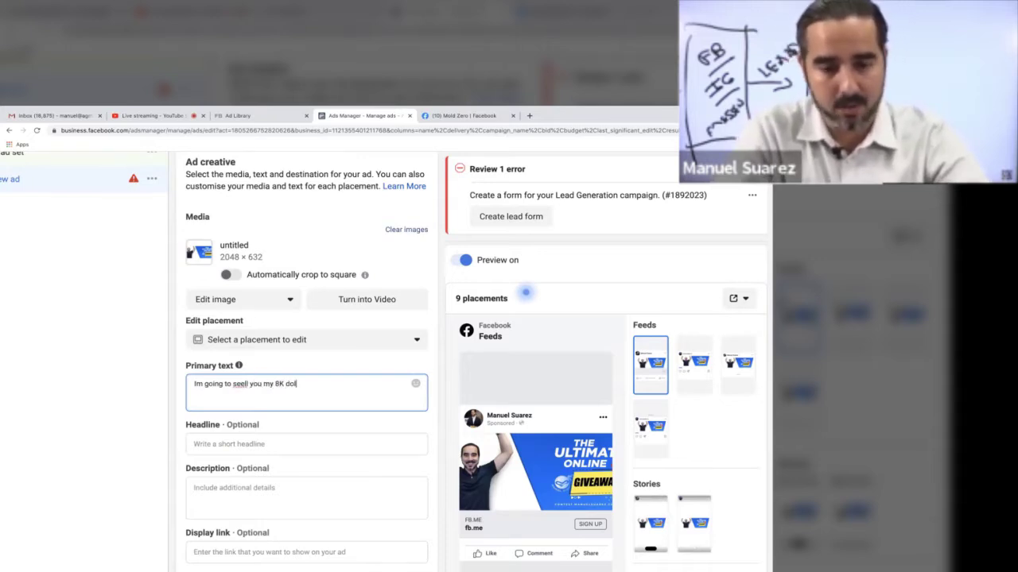
{"action": "type", "text": "Im going to seell you my 8K dollat"}
{"action": "key", "text": "BackSpace"}
{"action": "type", "text": "r system. Give me your data now."}
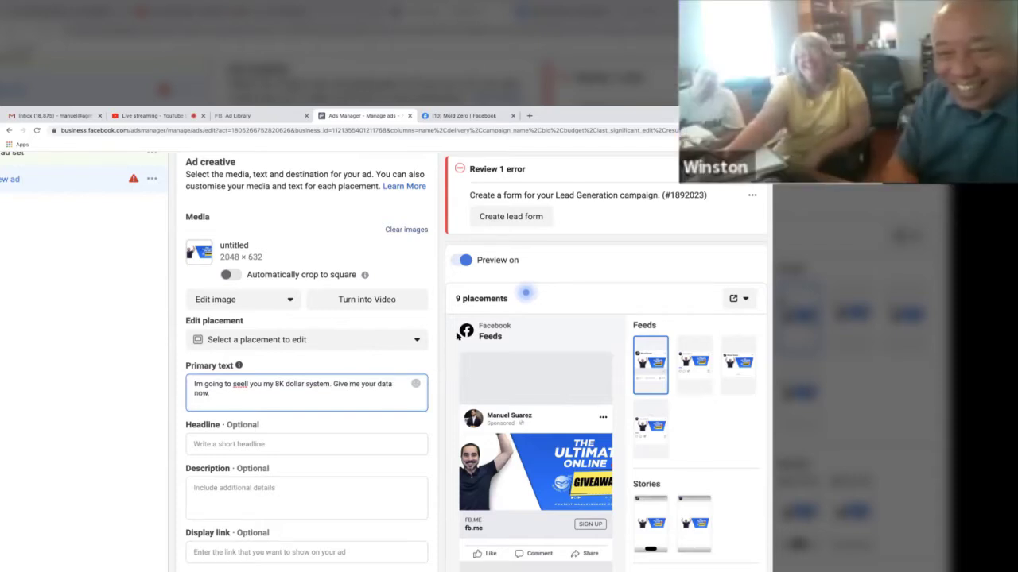
{"action": "left_click", "coordinate": [293, 442]}
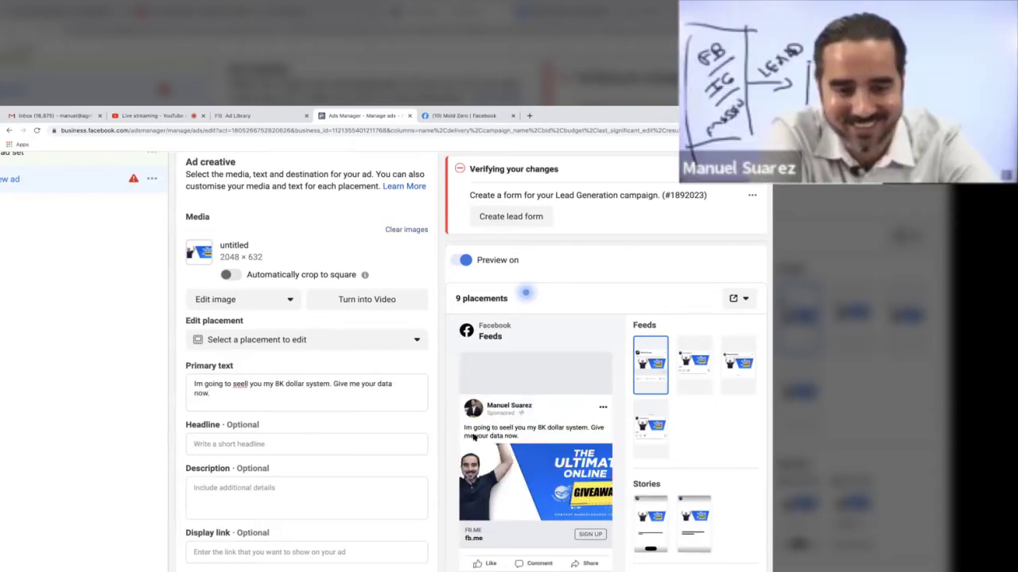
{"action": "scroll", "coordinate": [355, 400], "scroll_direction": "down", "scroll_amount": 3}
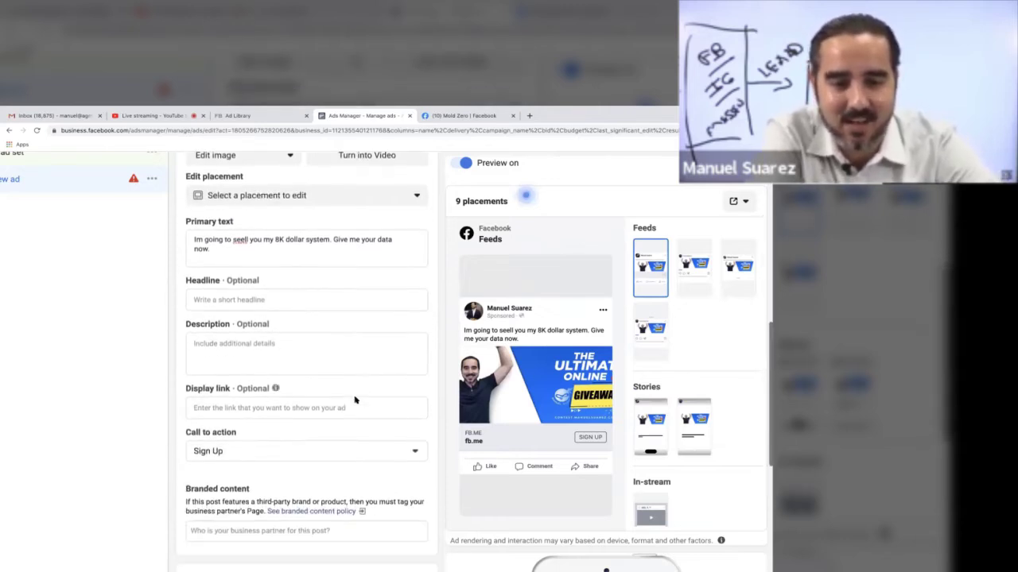
{"action": "scroll", "coordinate": [354, 397], "scroll_direction": "up", "scroll_amount": 3}
{"action": "scroll", "coordinate": [371, 275], "scroll_direction": "up", "scroll_amount": 1}
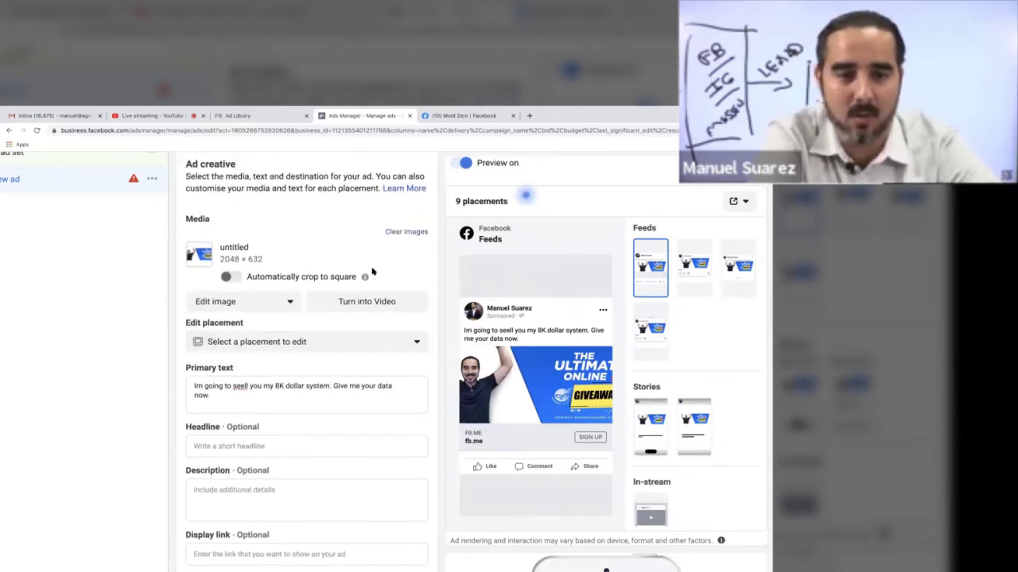
Step: Remove the ad's current image and switch the image source to stock photos
{"action": "left_click", "coordinate": [406, 232]}
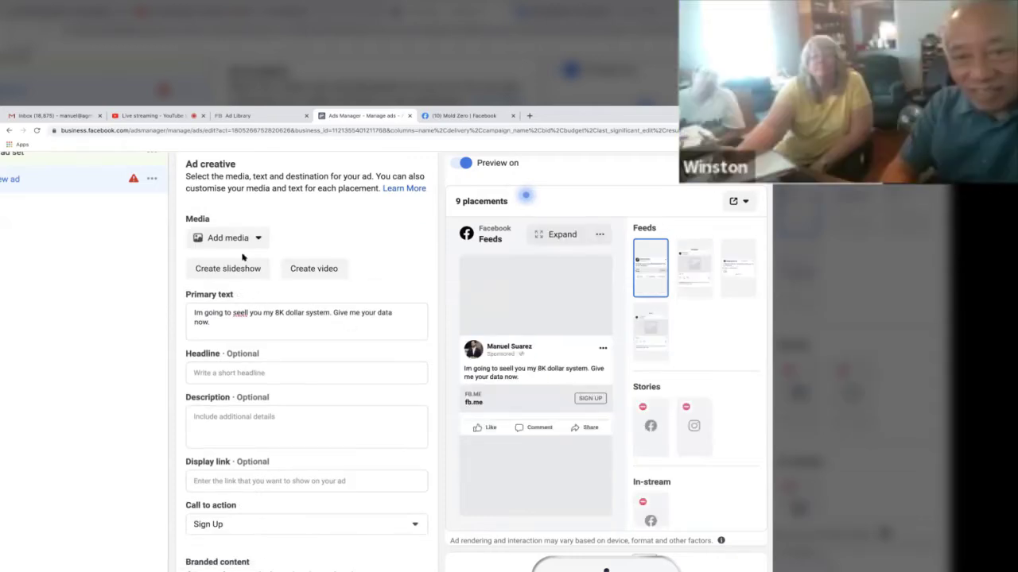
{"action": "left_click", "coordinate": [227, 238]}
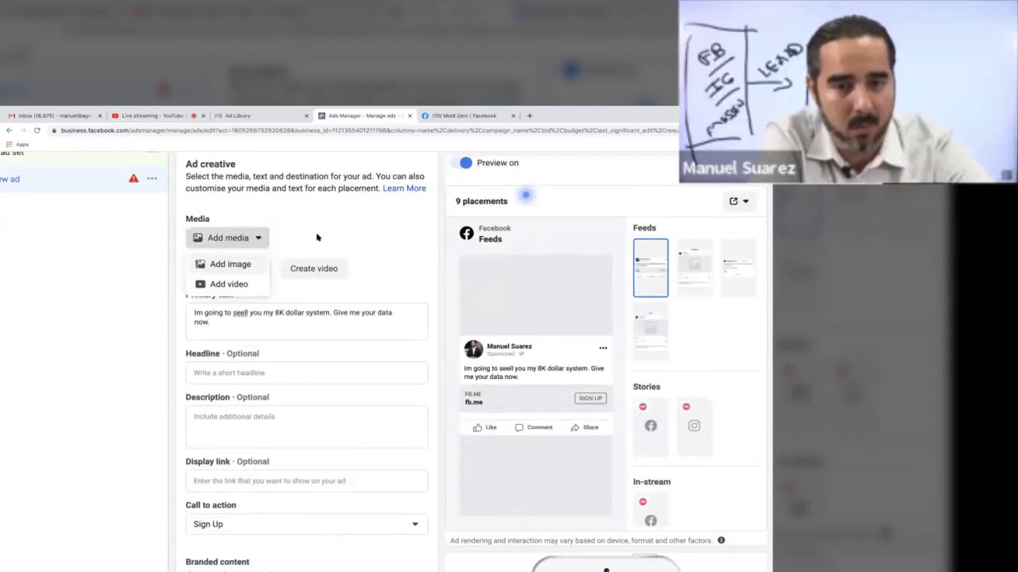
{"action": "left_click", "coordinate": [226, 264]}
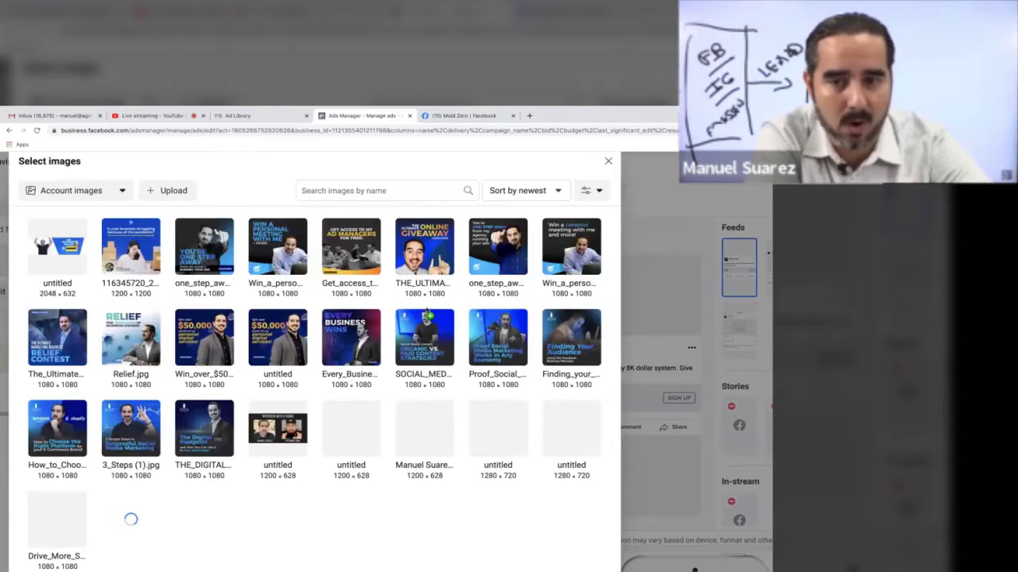
{"action": "left_click", "coordinate": [93, 195]}
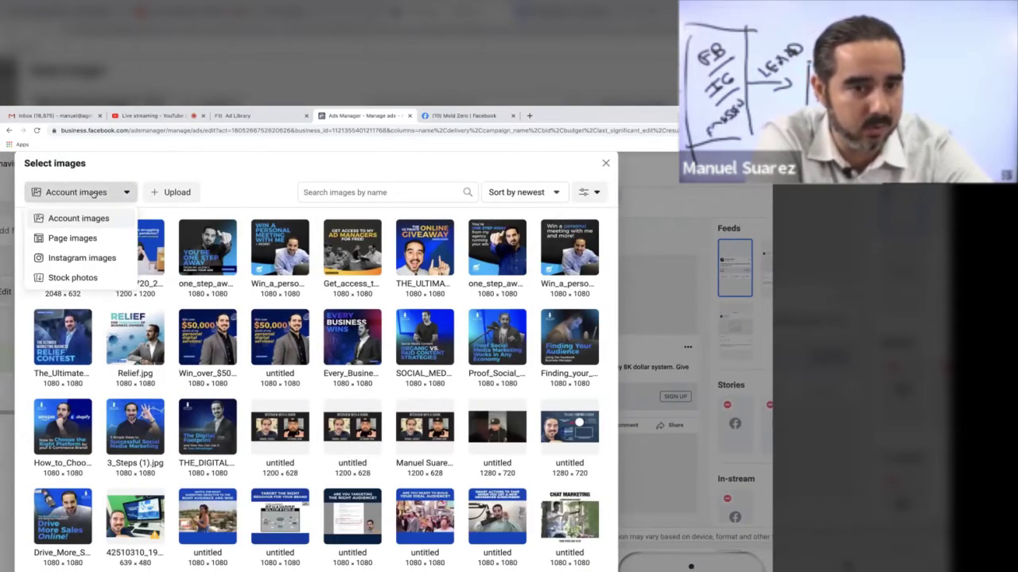
{"action": "left_click", "coordinate": [83, 278]}
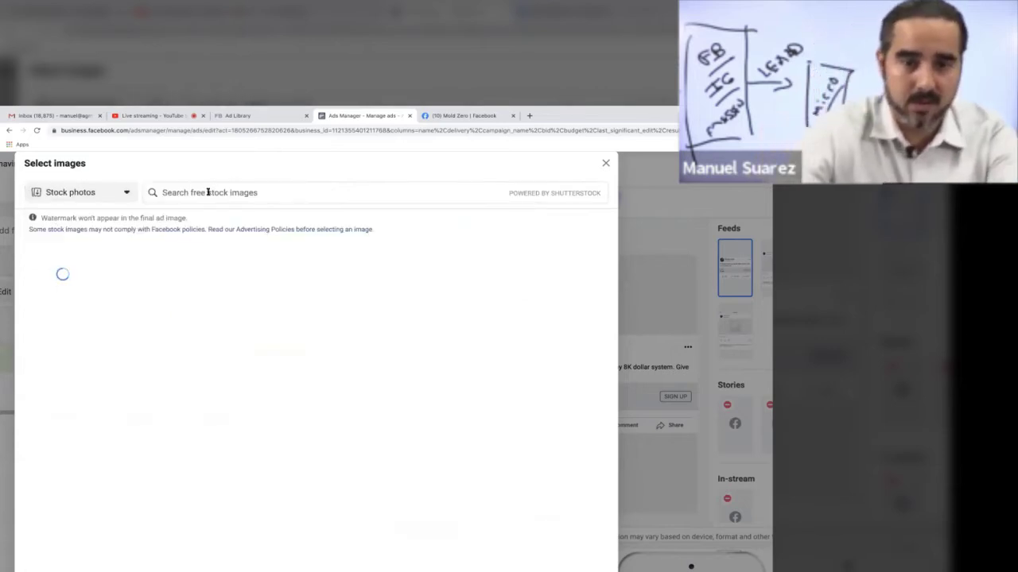
Step: Search stock photos for 'water filtration' and use the 1000×800 filtration system photo
{"action": "left_click", "coordinate": [208, 192]}
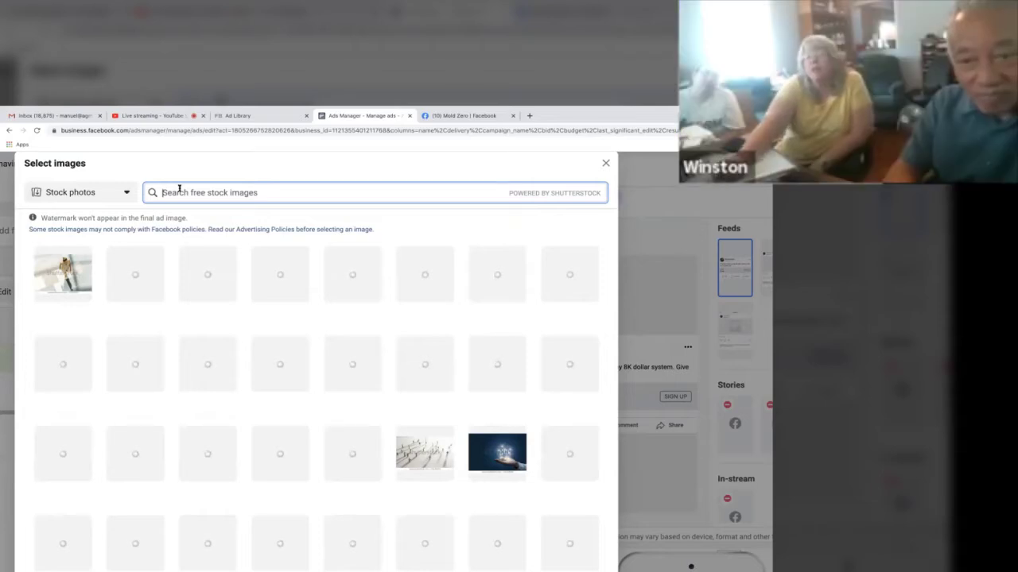
{"action": "type", "text": "water filta"}
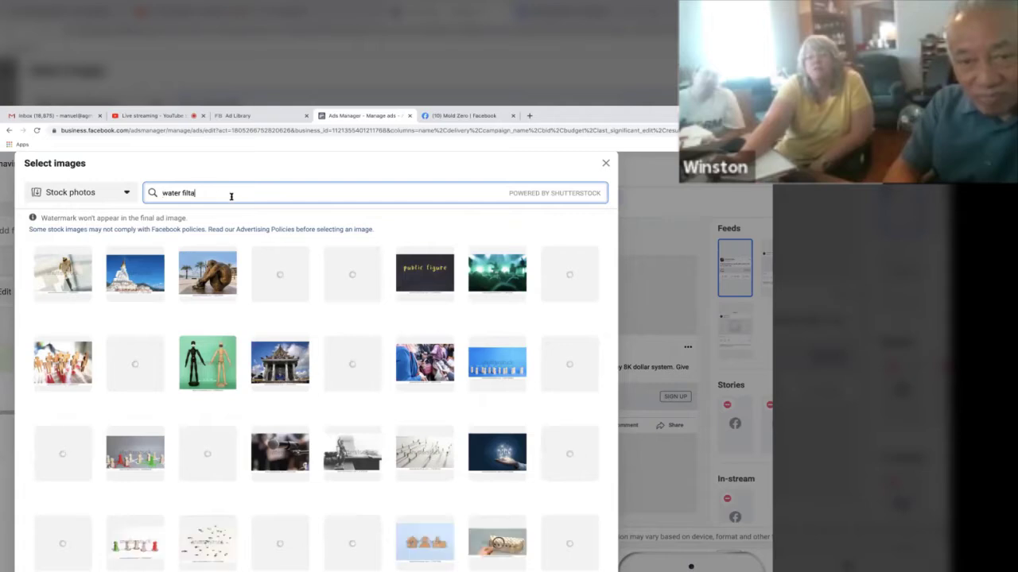
{"action": "key", "text": "BackSpace"}
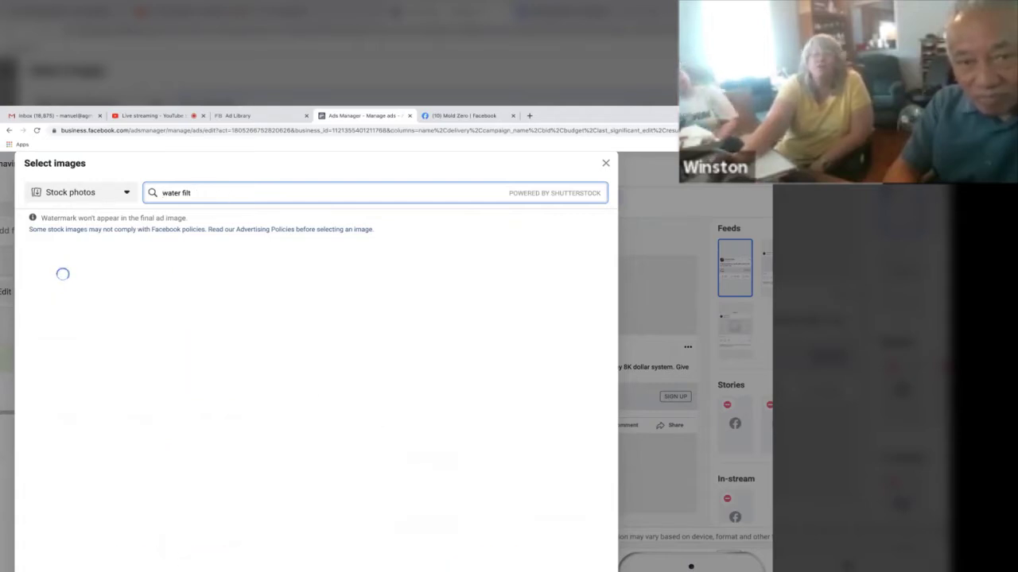
{"action": "type", "text": "ra"}
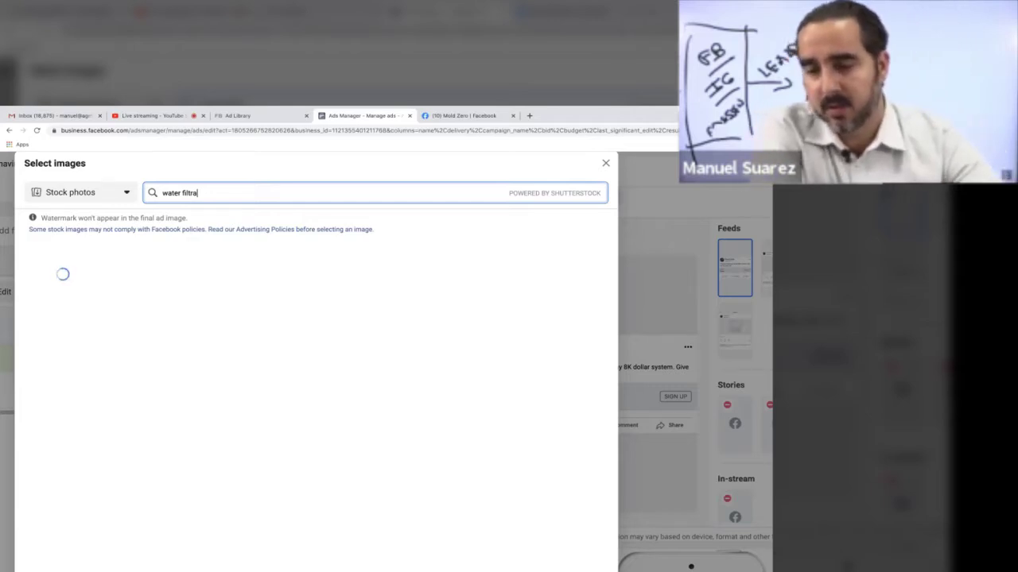
{"action": "type", "text": "tion"}
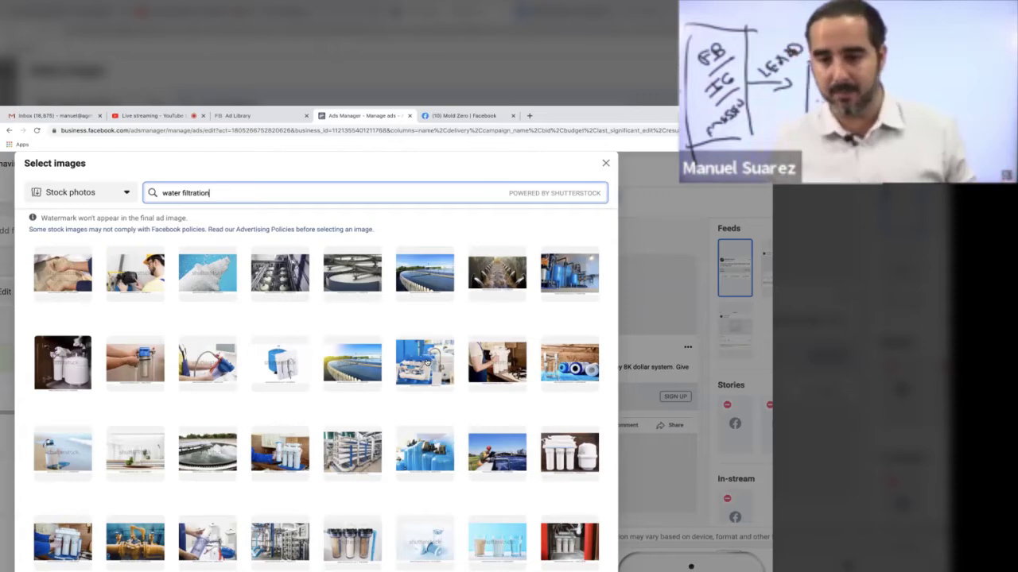
{"action": "left_click", "coordinate": [427, 362]}
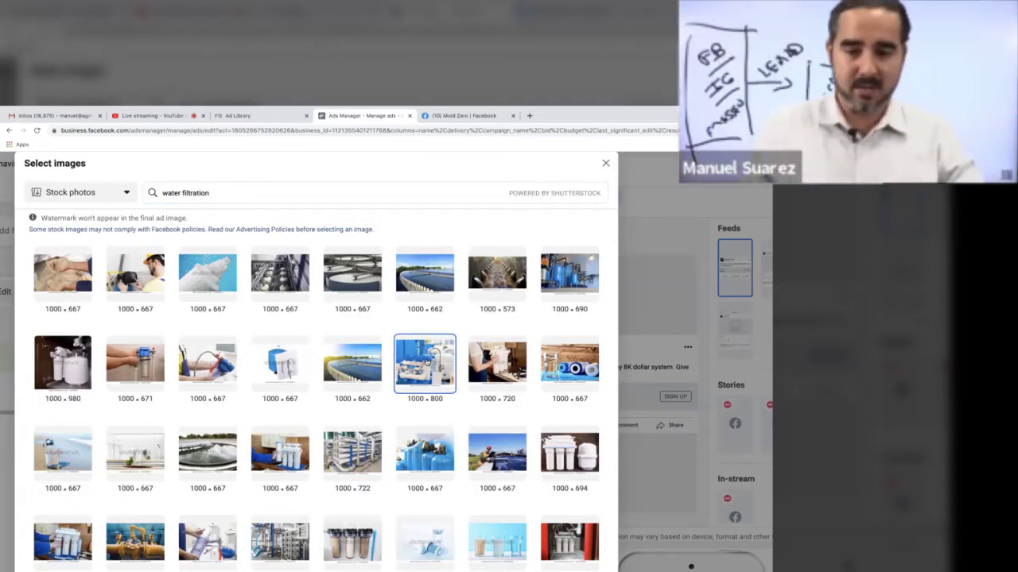
{"action": "scroll", "coordinate": [427, 362], "scroll_direction": "down", "scroll_amount": 1}
{"action": "scroll", "coordinate": [427, 363], "scroll_direction": "down", "scroll_amount": 10}
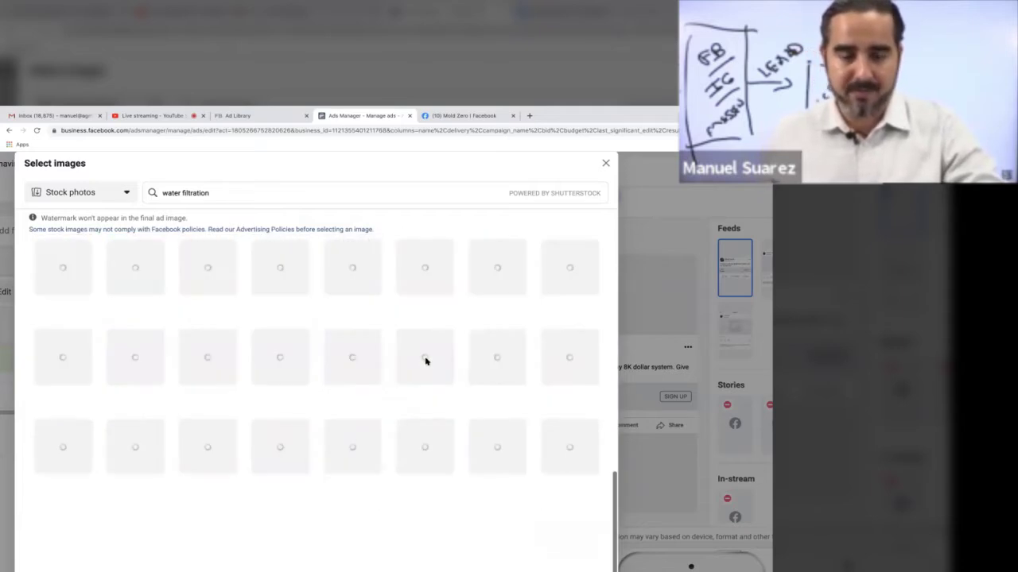
{"action": "left_click", "coordinate": [587, 506]}
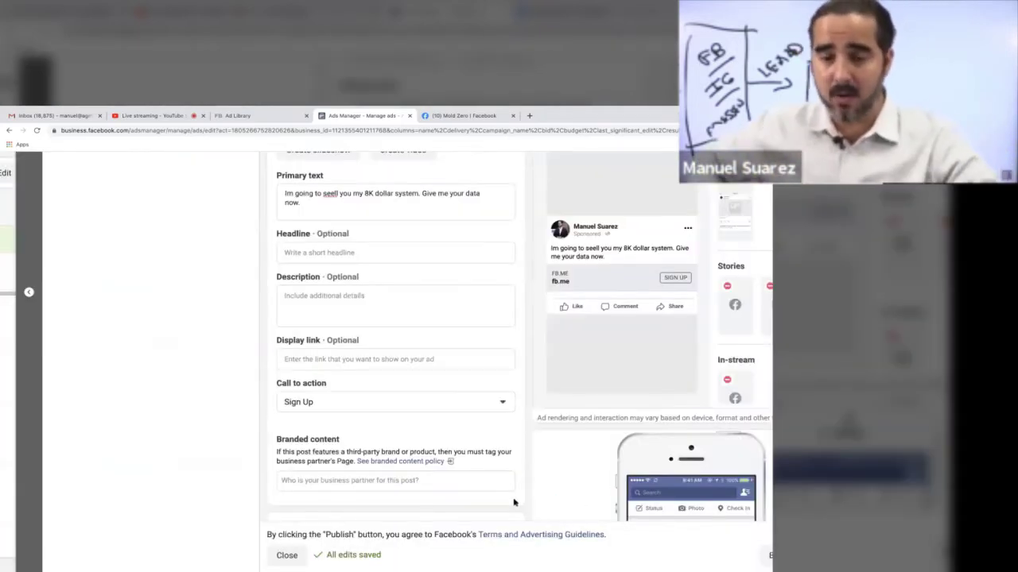
Step: Set the ad headline to 'Schedule a FREE estimate now'
{"action": "scroll", "coordinate": [515, 502], "scroll_direction": "up", "scroll_amount": 5}
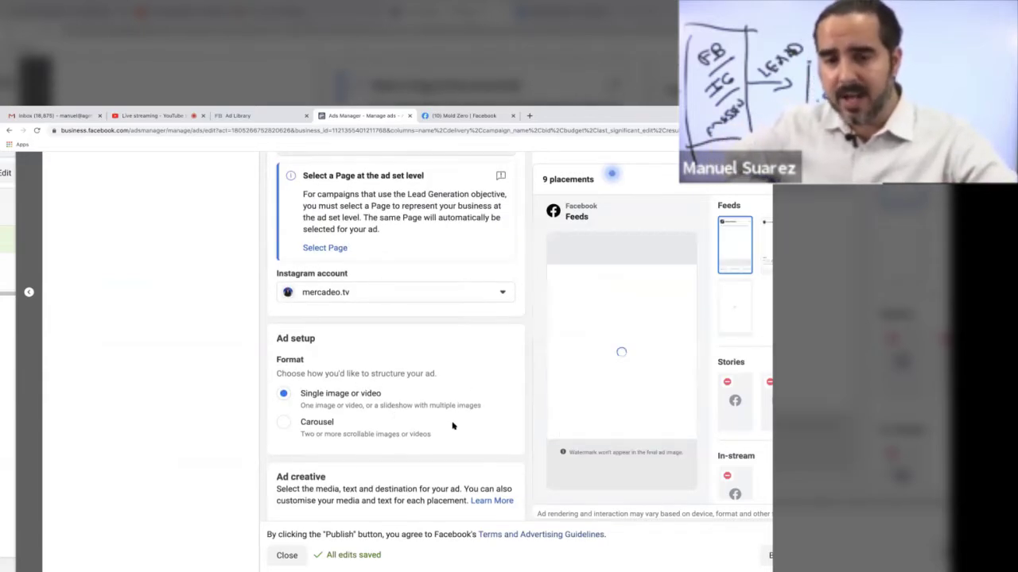
{"action": "scroll", "coordinate": [423, 440], "scroll_direction": "down", "scroll_amount": 3}
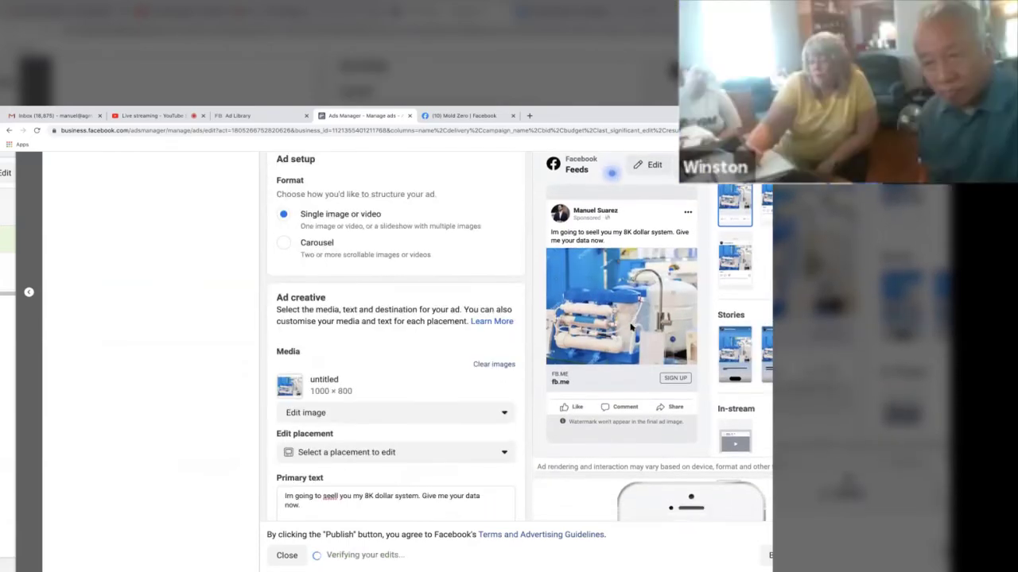
{"action": "key", "text": "ctrl+plus"}
{"action": "key", "text": "ctrl+plus"}
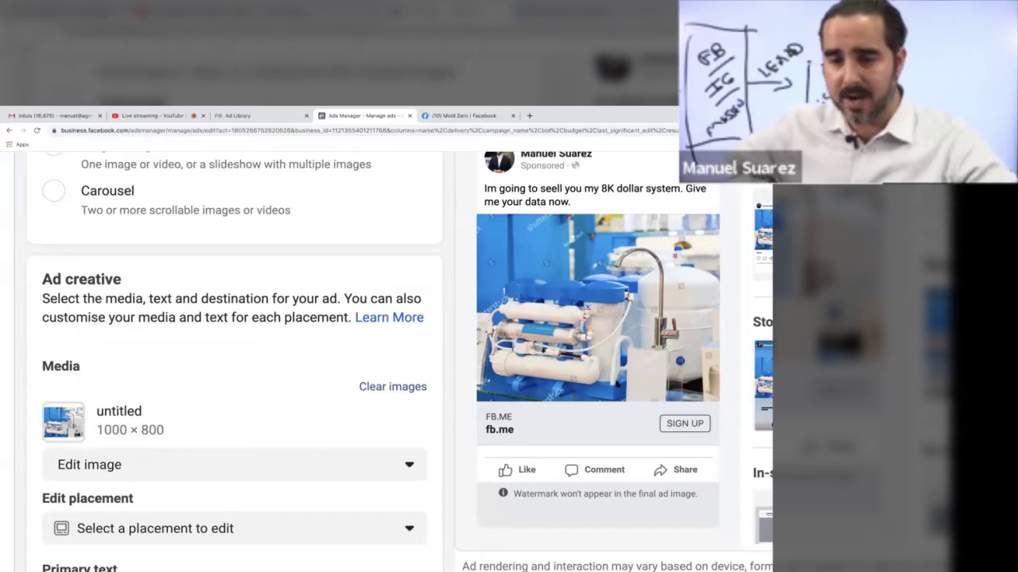
{"action": "scroll", "coordinate": [408, 393], "scroll_direction": "down", "scroll_amount": 5}
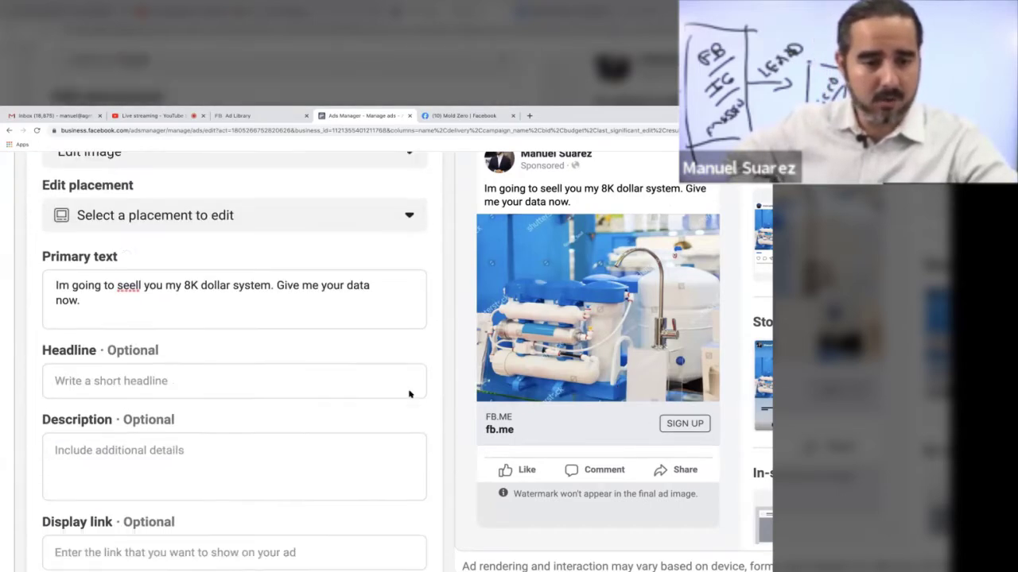
{"action": "left_click", "coordinate": [178, 359]}
{"action": "type", "text": "Schedule a FRE"}
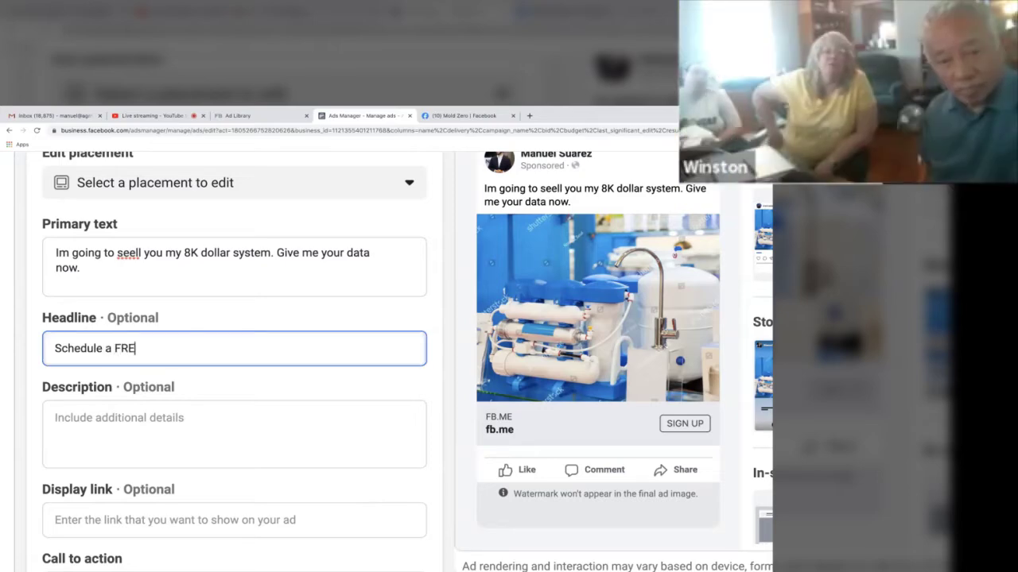
{"action": "type", "text": "E estimat"}
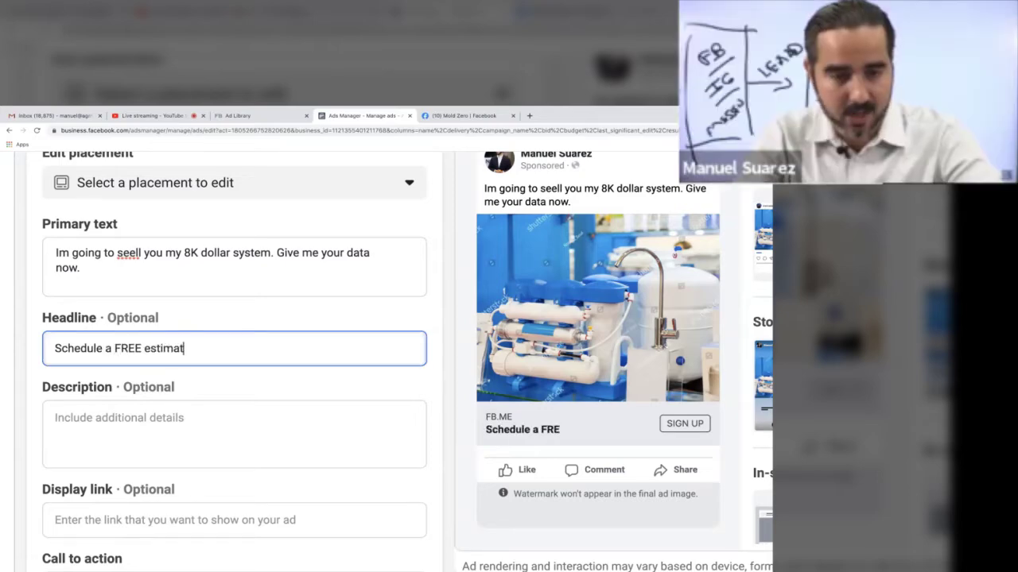
{"action": "type", "text": "e con"}
{"action": "key", "text": "BackSpace"}
{"action": "key", "text": "BackSpace"}
{"action": "key", "text": "BackSpace"}
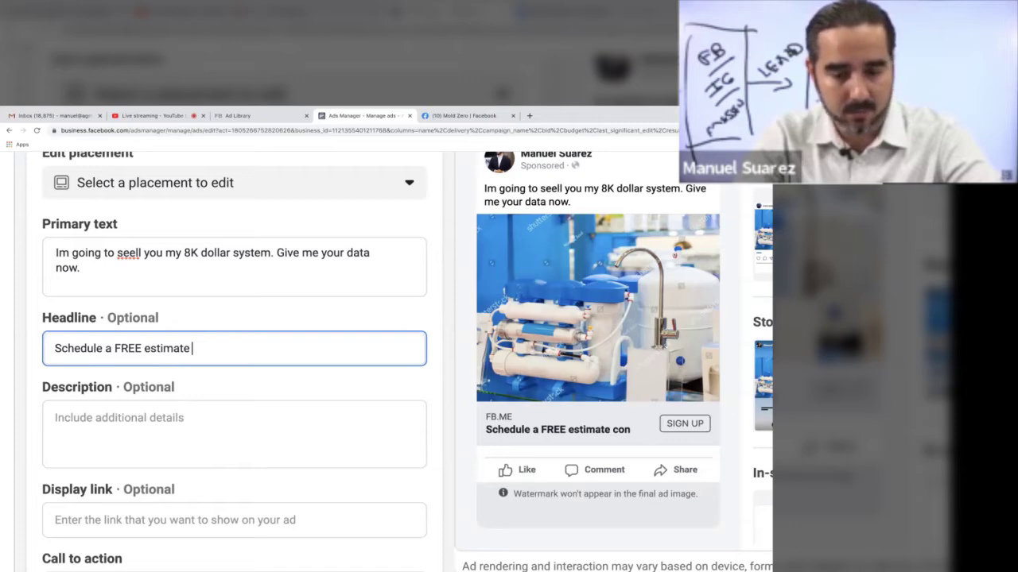
{"action": "type", "text": "now"}
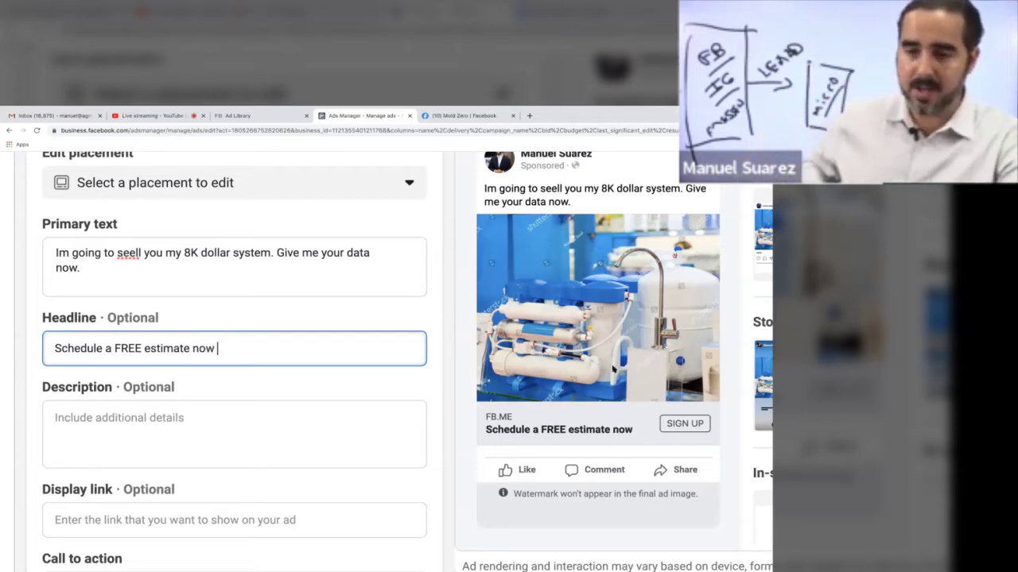
Step: Highlight the watermark note, then zoom the page out to reveal the Instant form section
{"action": "scroll", "coordinate": [614, 367], "scroll_direction": "right", "scroll_amount": 2}
{"action": "scroll", "coordinate": [613, 367], "scroll_direction": "up", "scroll_amount": 1}
{"action": "scroll", "coordinate": [616, 363], "scroll_direction": "up", "scroll_amount": 1}
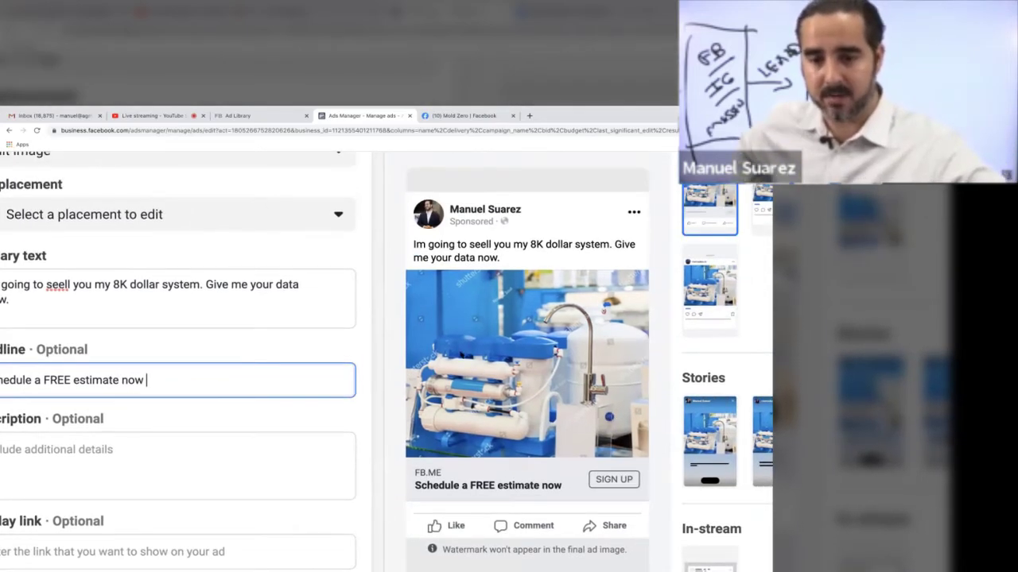
{"action": "scroll", "coordinate": [459, 213], "scroll_direction": "up", "scroll_amount": 3}
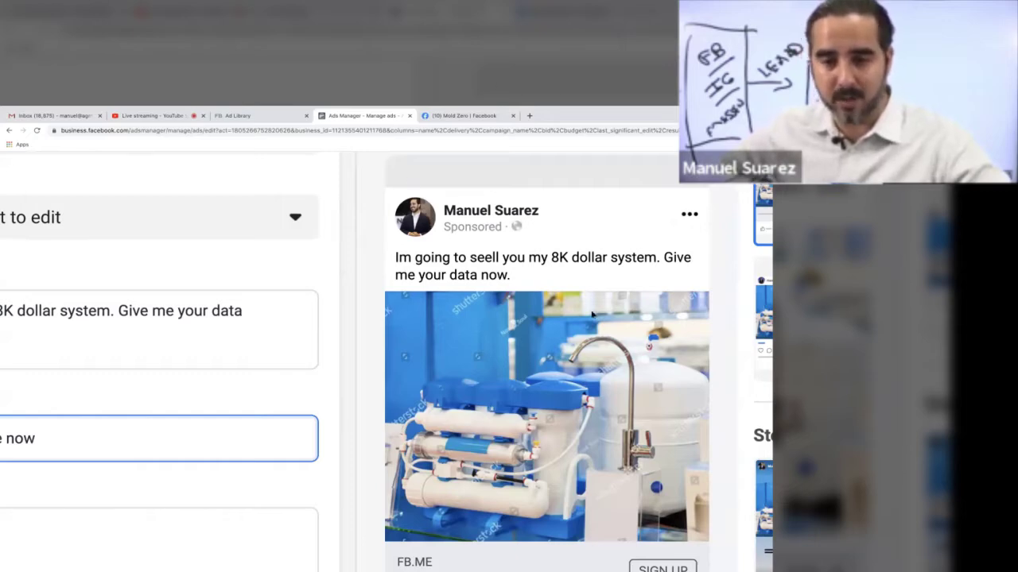
{"action": "scroll", "coordinate": [592, 315], "scroll_direction": "down", "scroll_amount": 1}
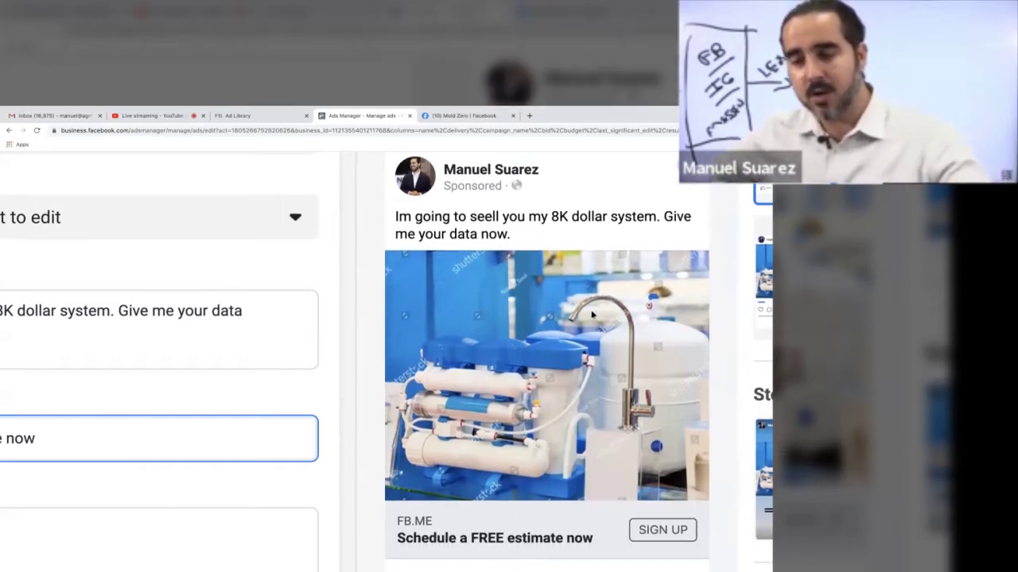
{"action": "scroll", "coordinate": [588, 427], "scroll_direction": "down", "scroll_amount": 4}
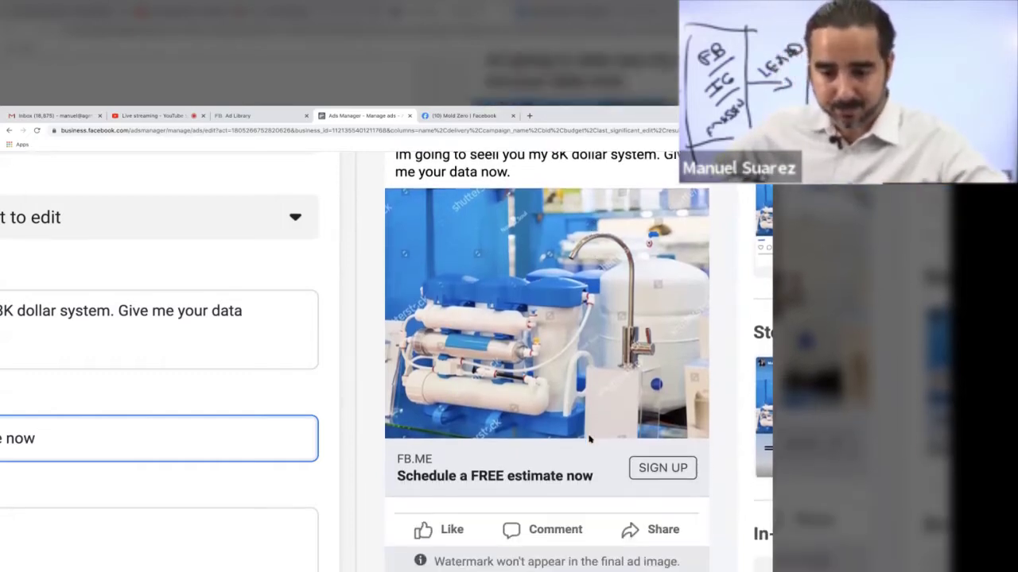
{"action": "scroll", "coordinate": [477, 442], "scroll_direction": "right", "scroll_amount": 2}
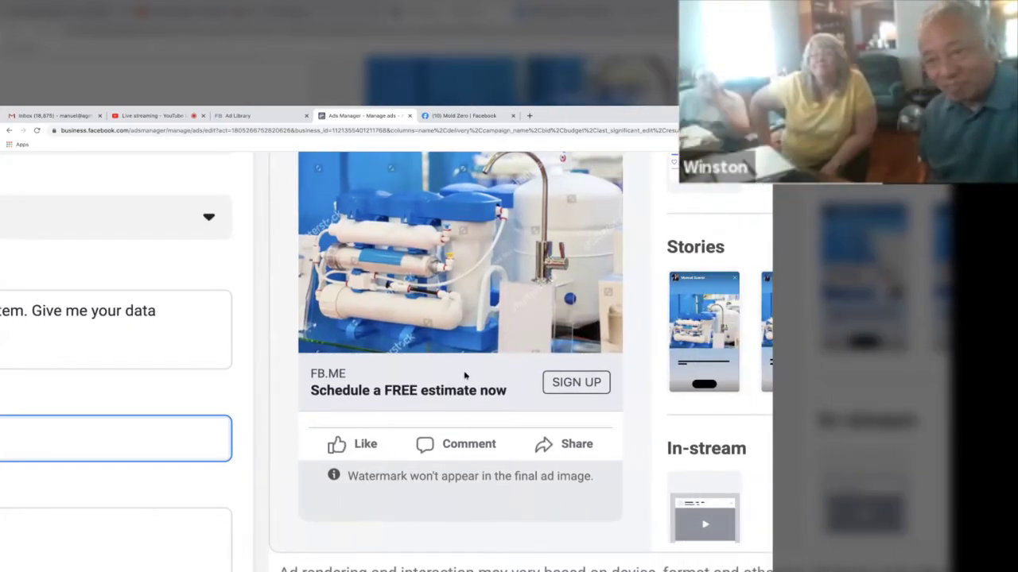
{"action": "scroll", "coordinate": [445, 397], "scroll_direction": "down", "scroll_amount": 1}
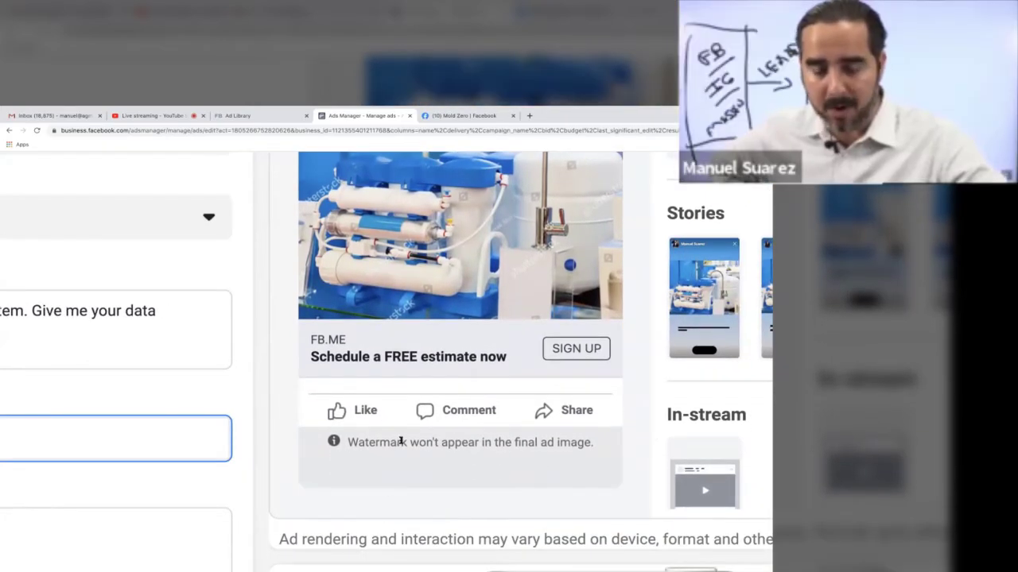
{"action": "left_click_drag", "start_coordinate": [348, 450], "coordinate": [609, 449]}
{"action": "scroll", "coordinate": [461, 274], "scroll_direction": "up", "scroll_amount": 2}
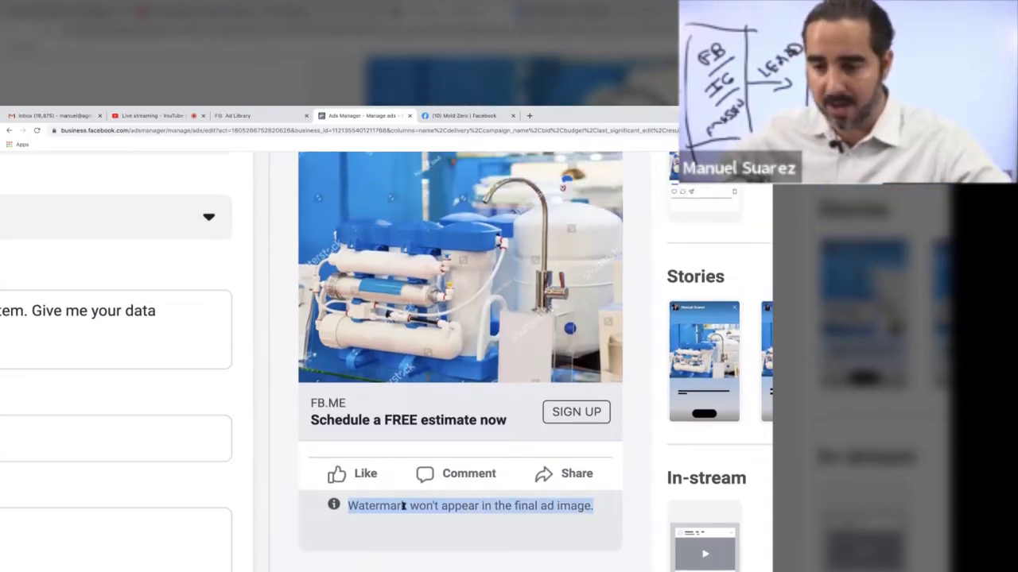
{"action": "key", "text": "ctrl+minus"}
{"action": "key", "text": "ctrl+minus"}
{"action": "key", "text": "ctrl+minus"}
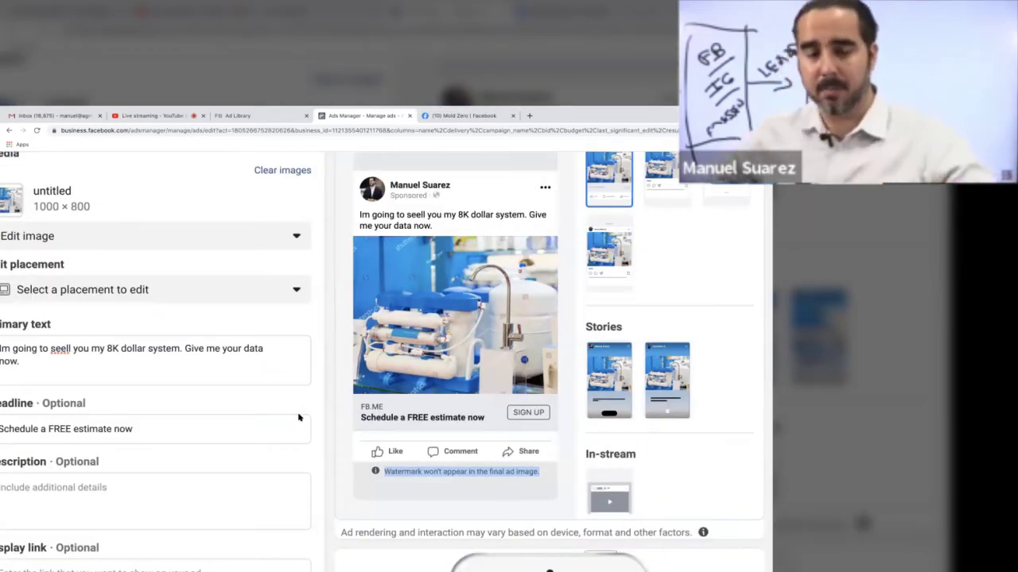
{"action": "key", "text": "ctrl+minus"}
{"action": "key", "text": "ctrl+minus"}
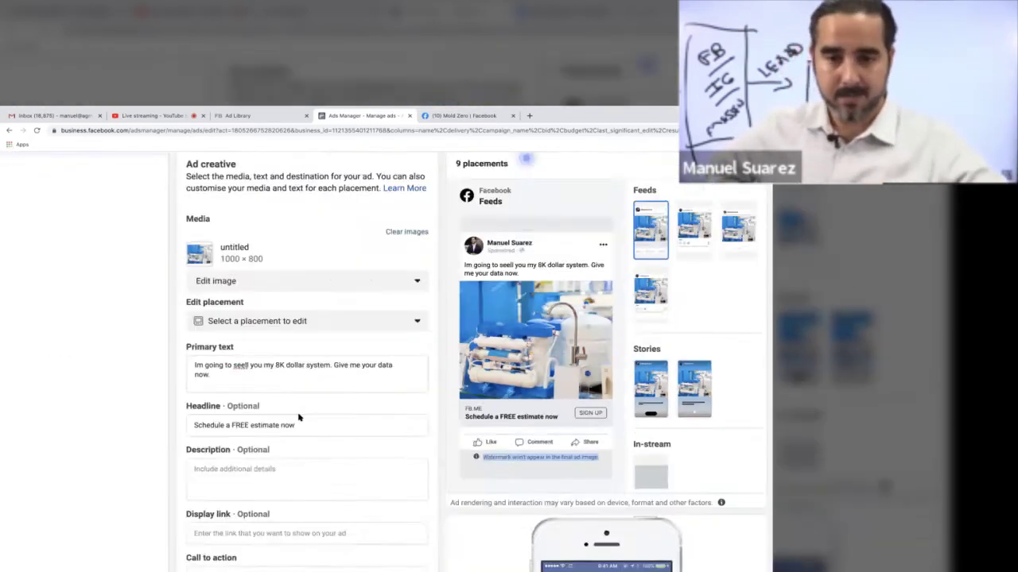
{"action": "scroll", "coordinate": [488, 432], "scroll_direction": "down", "scroll_amount": 5}
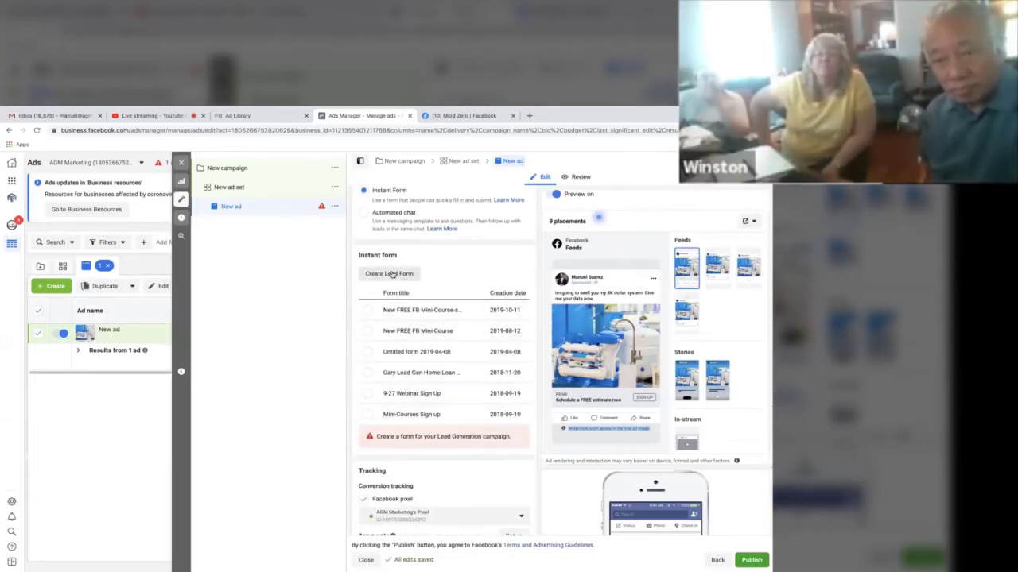
{"action": "scroll", "coordinate": [392, 274], "scroll_direction": "up", "scroll_amount": 8}
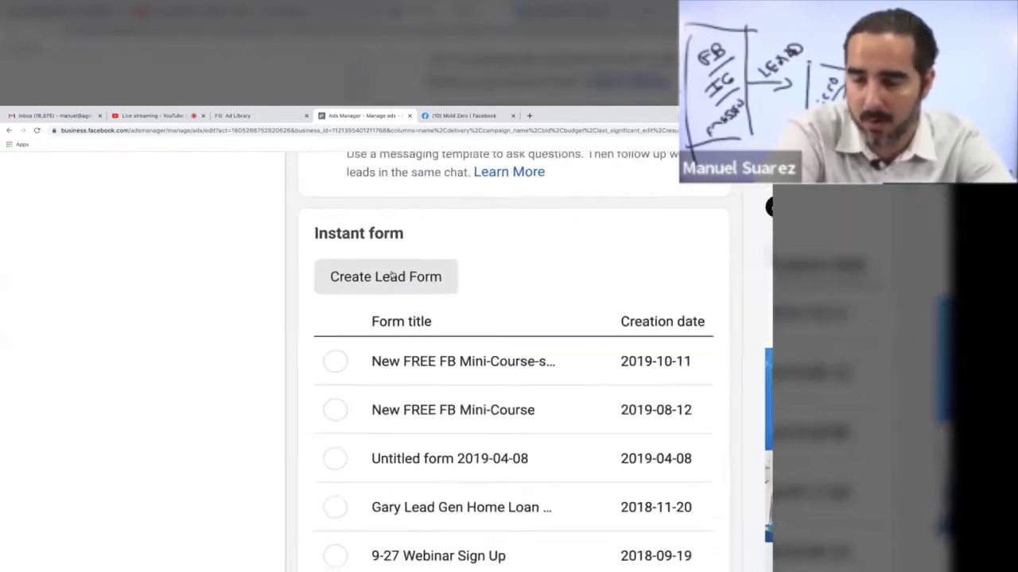
Step: Start a new More volume instant form and expand its Intro (Optional) section
{"action": "left_click", "coordinate": [386, 284]}
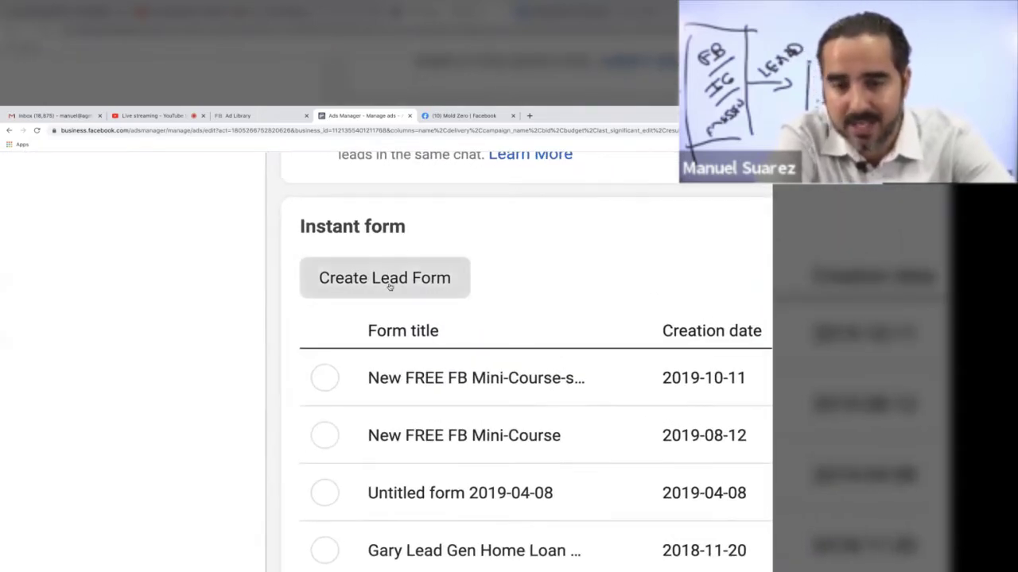
{"action": "scroll", "coordinate": [215, 295], "scroll_direction": "left", "scroll_amount": 5}
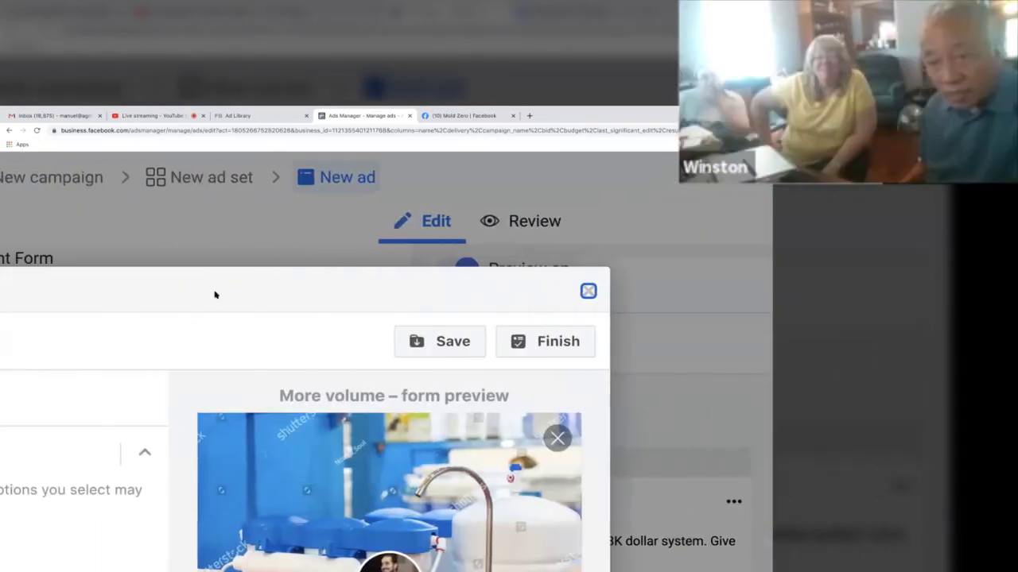
{"action": "scroll", "coordinate": [216, 296], "scroll_direction": "down", "scroll_amount": 1}
{"action": "scroll", "coordinate": [217, 299], "scroll_direction": "down", "scroll_amount": 4}
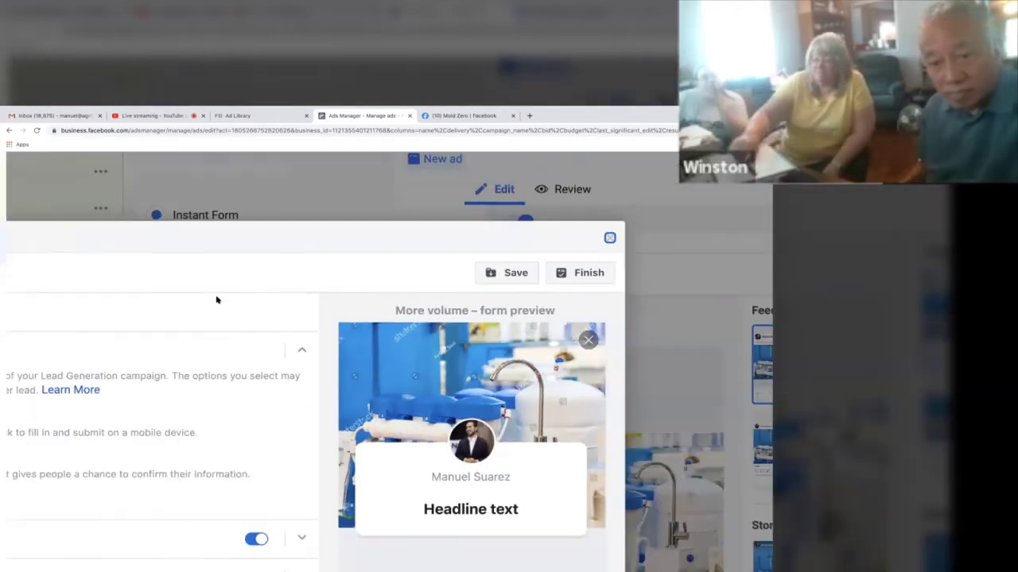
{"action": "scroll", "coordinate": [217, 299], "scroll_direction": "down", "scroll_amount": 1}
{"action": "scroll", "coordinate": [217, 300], "scroll_direction": "left", "scroll_amount": 2}
{"action": "scroll", "coordinate": [216, 299], "scroll_direction": "down", "scroll_amount": 3}
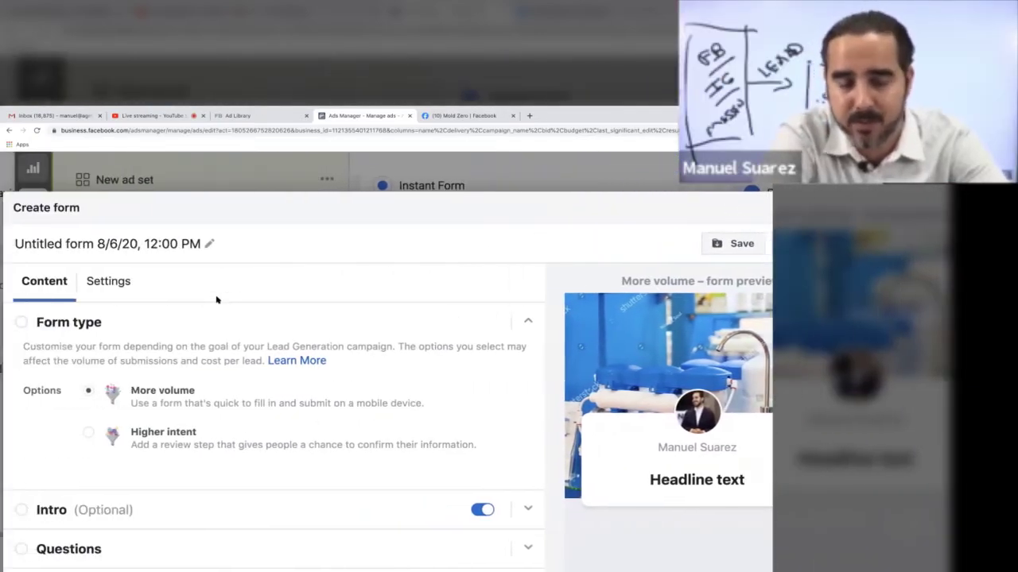
{"action": "scroll", "coordinate": [216, 299], "scroll_direction": "up", "scroll_amount": 3}
{"action": "scroll", "coordinate": [227, 346], "scroll_direction": "down", "scroll_amount": 1}
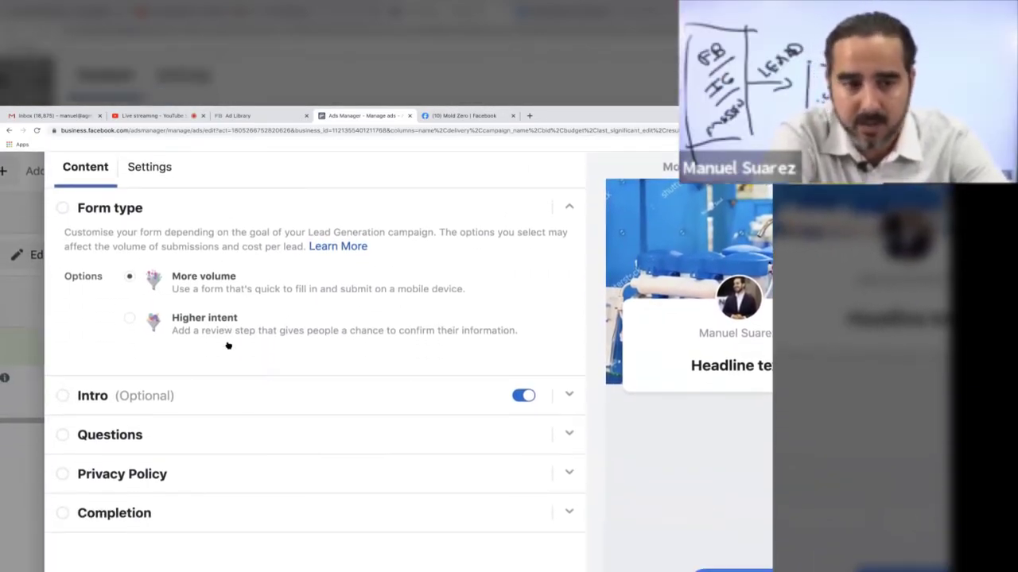
{"action": "scroll", "coordinate": [227, 344], "scroll_direction": "up", "scroll_amount": 1}
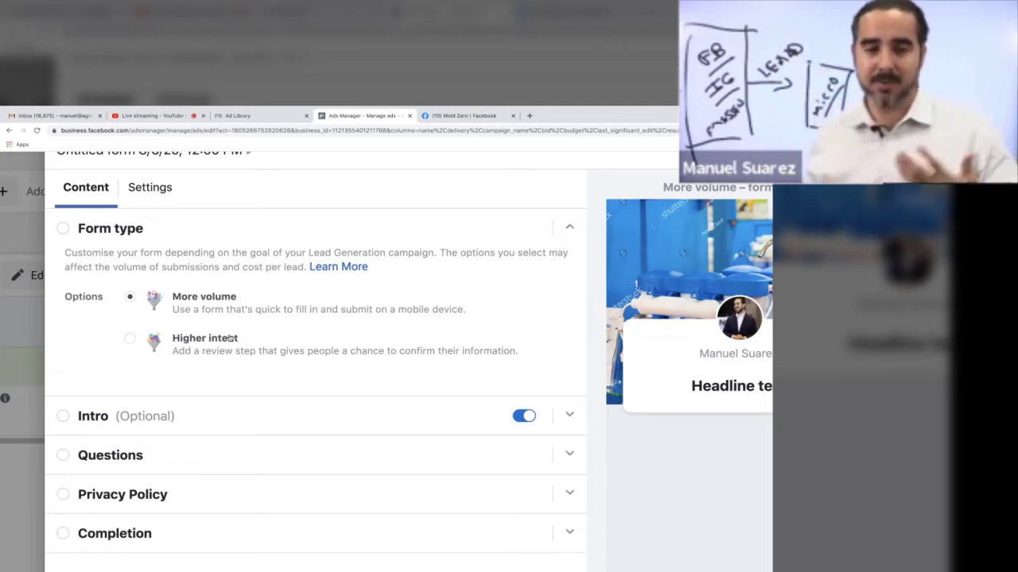
{"action": "scroll", "coordinate": [229, 337], "scroll_direction": "down", "scroll_amount": 1}
{"action": "scroll", "coordinate": [230, 338], "scroll_direction": "down", "scroll_amount": 3}
{"action": "left_click", "coordinate": [105, 311]}
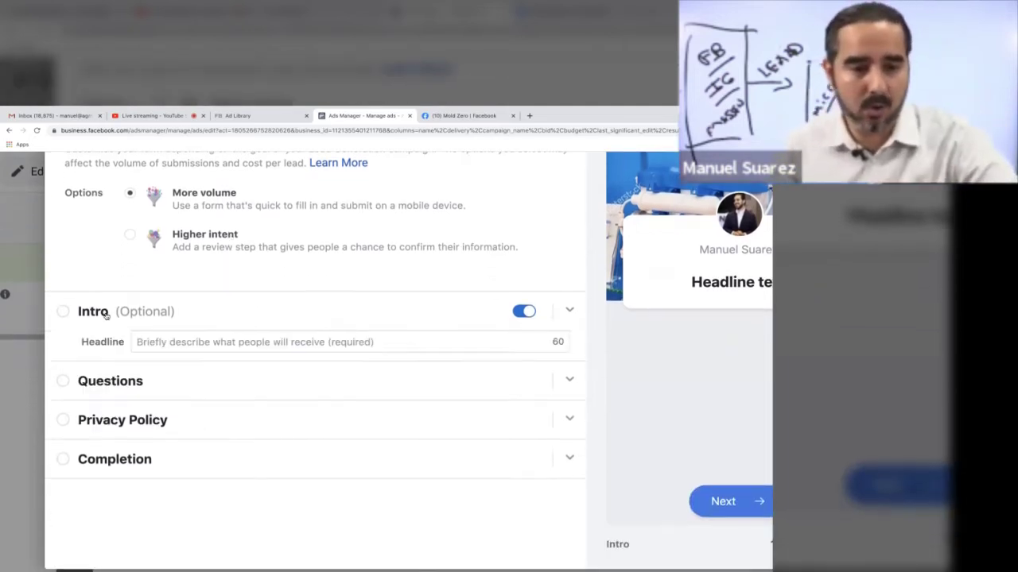
Step: Enter the intro headline 'Im gonna sell you my stuff!!!' and check it in the form preview
{"action": "left_click", "coordinate": [256, 341]}
{"action": "type", "text": "Im gonna "}
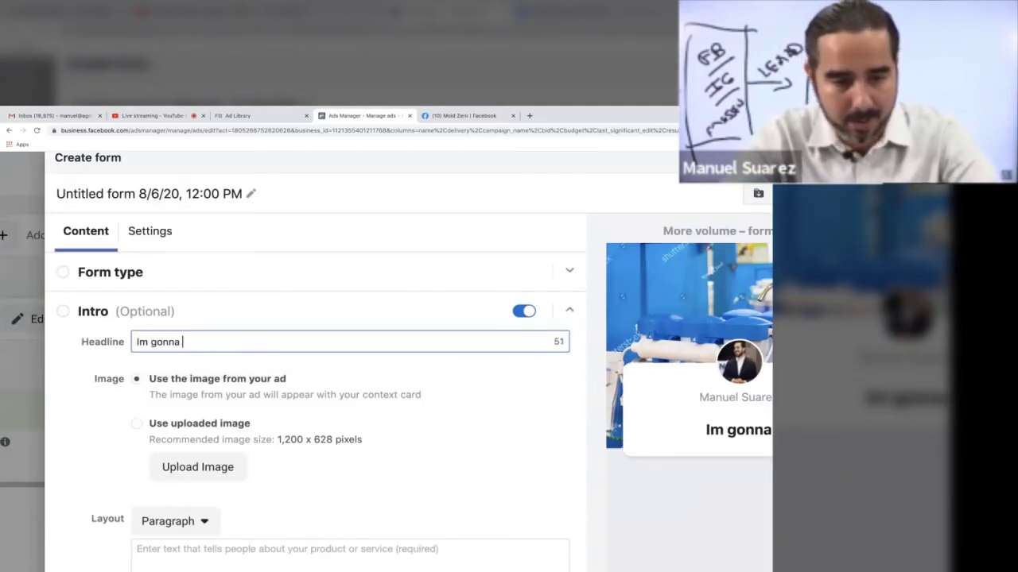
{"action": "type", "text": "sell you my "}
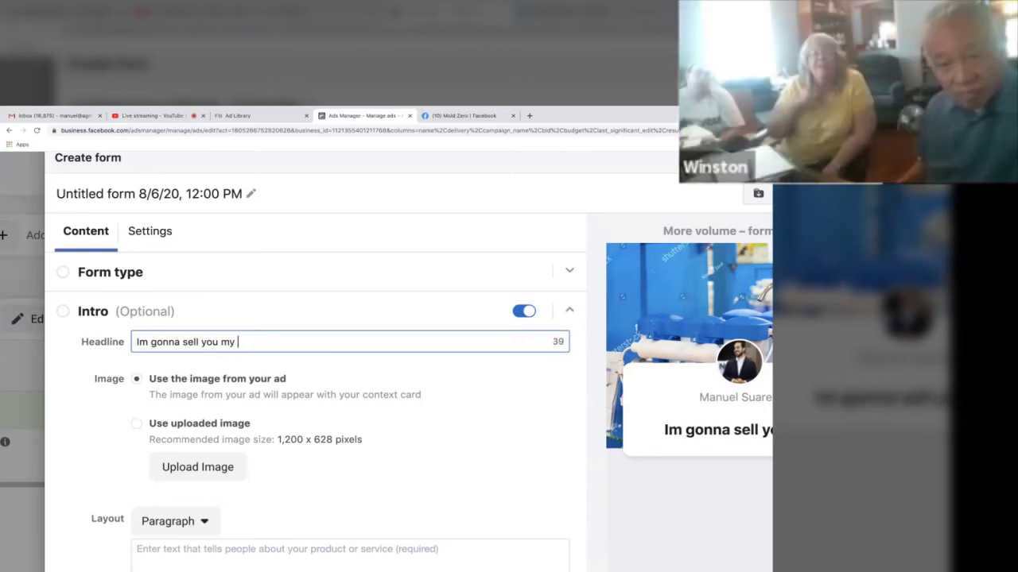
{"action": "type", "text": "stuff!!!"}
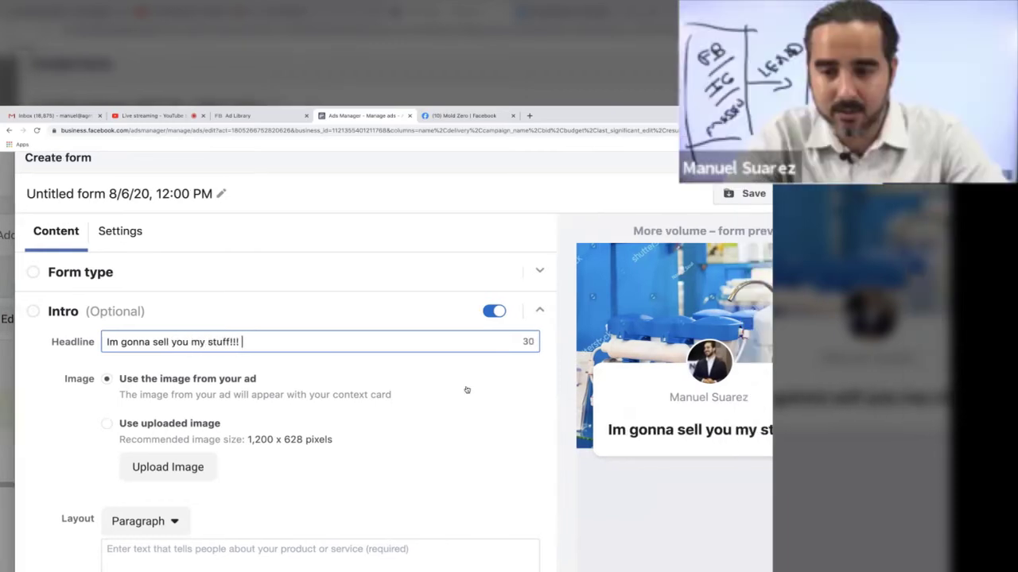
{"action": "scroll", "coordinate": [466, 389], "scroll_direction": "right", "scroll_amount": 5}
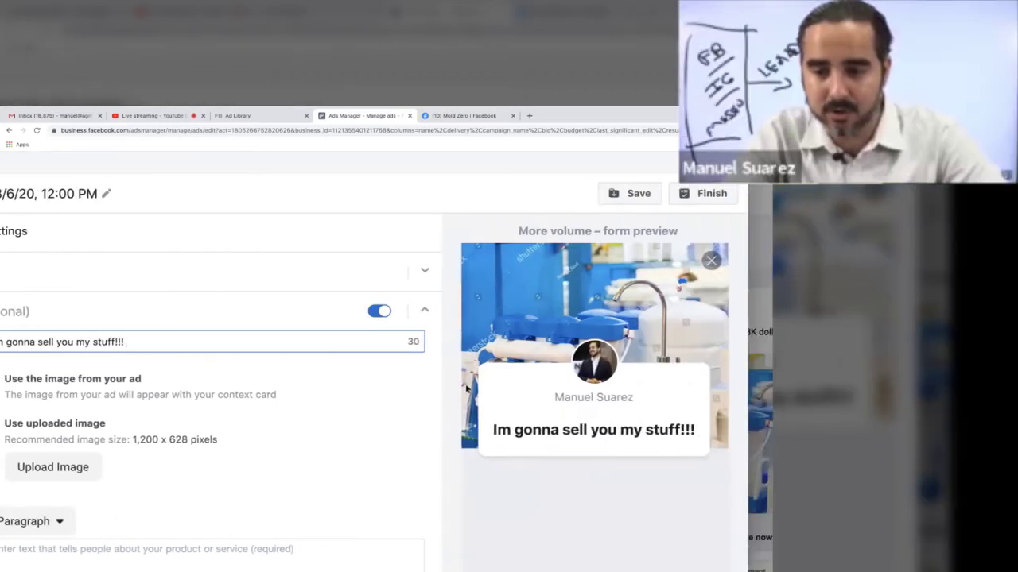
{"action": "scroll", "coordinate": [467, 389], "scroll_direction": "down", "scroll_amount": 2}
{"action": "scroll", "coordinate": [358, 386], "scroll_direction": "left", "scroll_amount": 5}
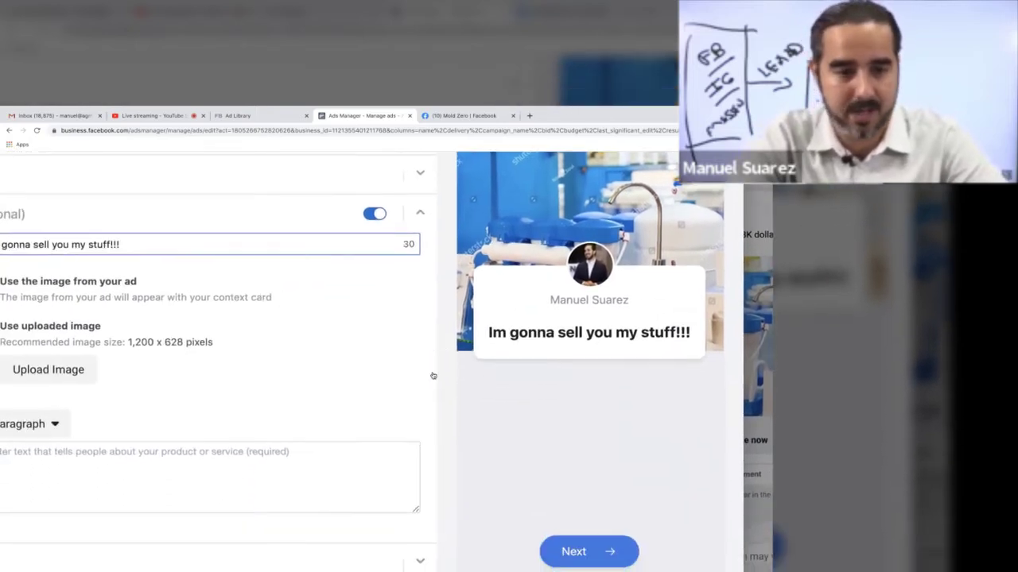
{"action": "scroll", "coordinate": [305, 401], "scroll_direction": "down", "scroll_amount": 1}
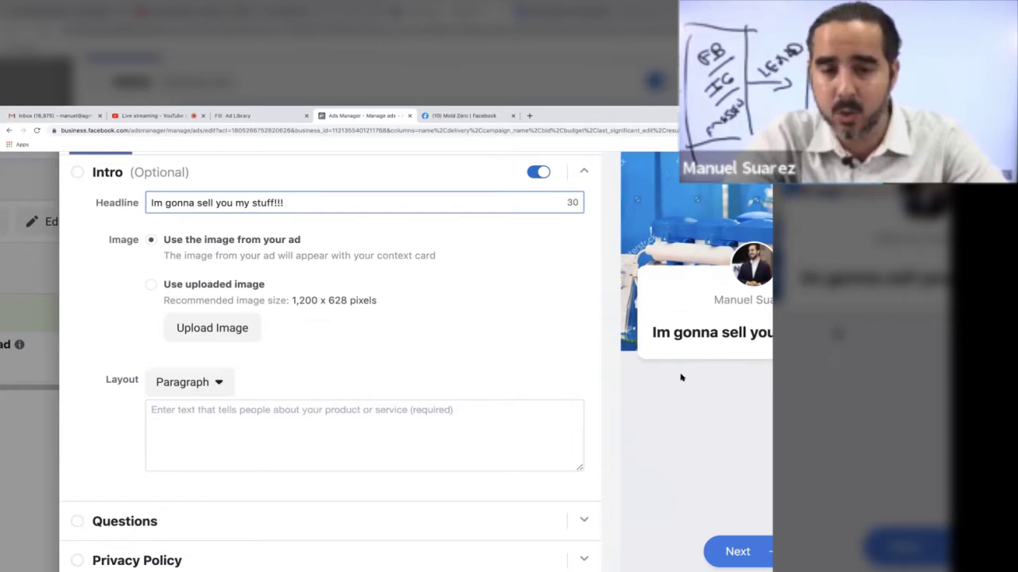
{"action": "scroll", "coordinate": [680, 378], "scroll_direction": "up", "scroll_amount": 2}
{"action": "scroll", "coordinate": [681, 377], "scroll_direction": "right", "scroll_amount": 3}
{"action": "scroll", "coordinate": [681, 378], "scroll_direction": "down", "scroll_amount": 1}
{"action": "scroll", "coordinate": [680, 378], "scroll_direction": "right", "scroll_amount": 1}
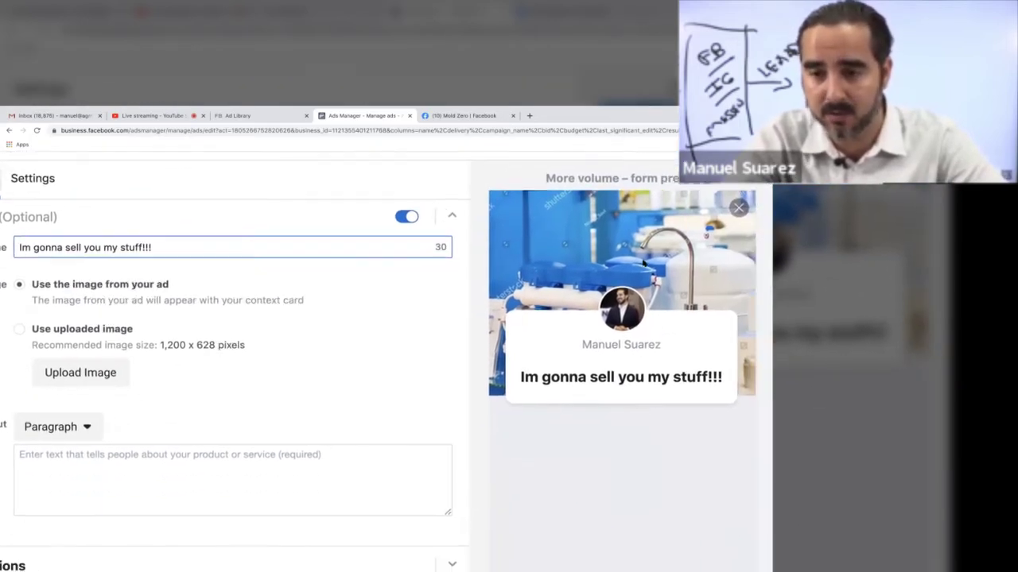
{"action": "scroll", "coordinate": [460, 323], "scroll_direction": "left", "scroll_amount": 4}
{"action": "scroll", "coordinate": [460, 324], "scroll_direction": "down", "scroll_amount": 1}
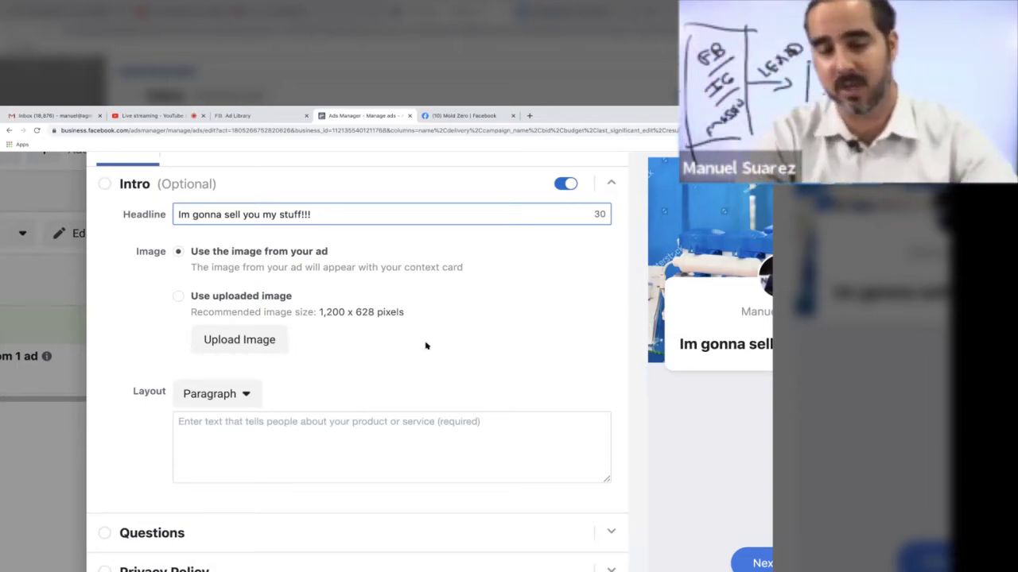
Step: Switch the intro description to bullets, writing 'I accept credit cards' and 'Money orders'
{"action": "left_click", "coordinate": [264, 433]}
{"action": "scroll", "coordinate": [327, 426], "scroll_direction": "down", "scroll_amount": 3}
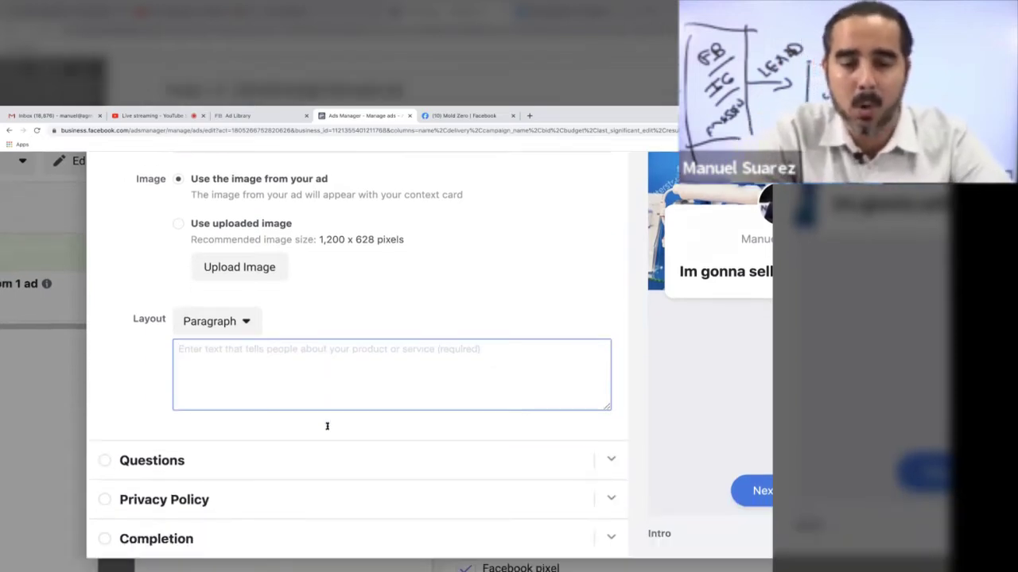
{"action": "left_click", "coordinate": [211, 279]}
{"action": "left_click", "coordinate": [215, 306]}
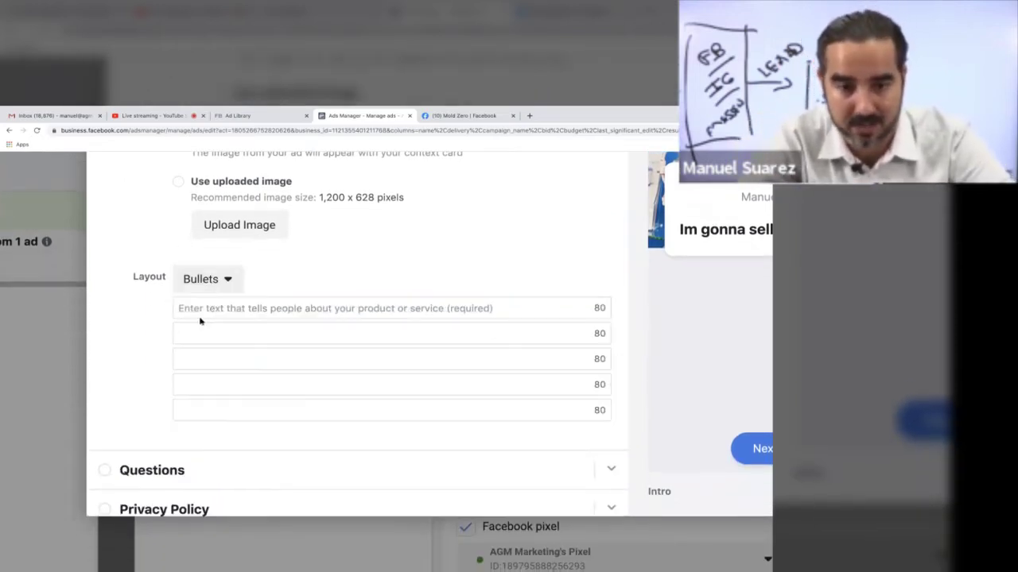
{"action": "left_click", "coordinate": [205, 316]}
{"action": "type", "text": "I a"}
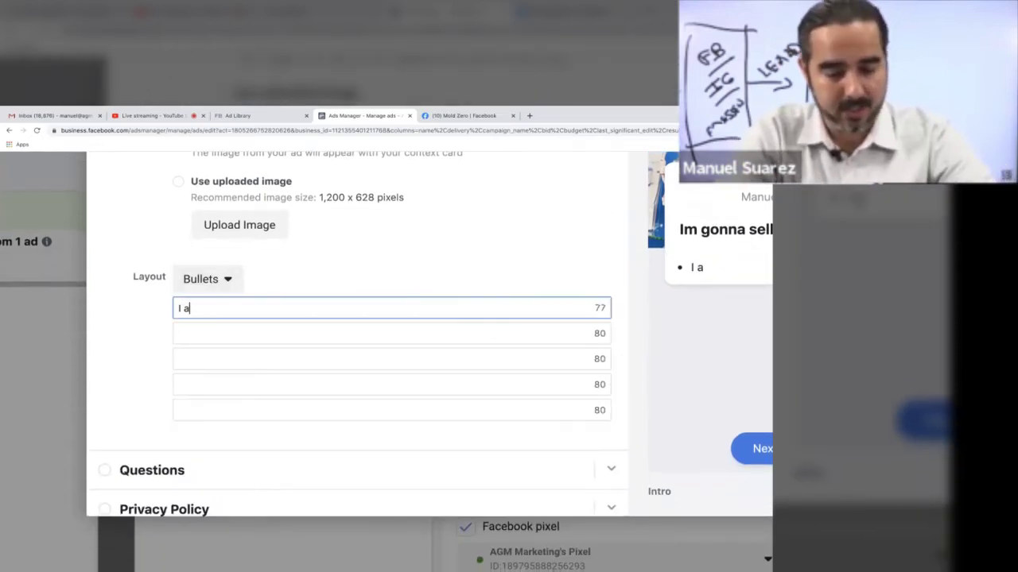
{"action": "type", "text": "ccept credit "}
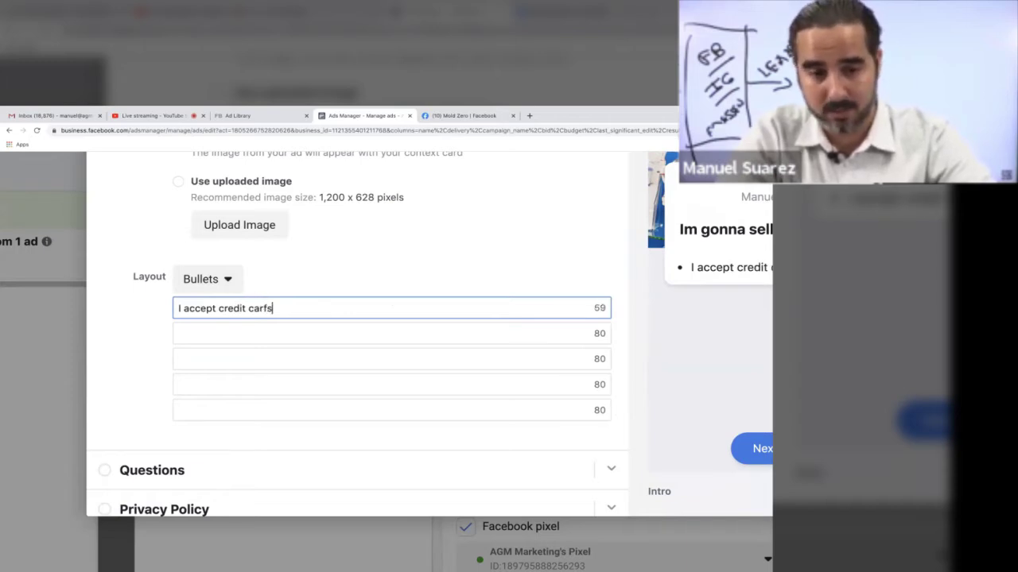
{"action": "type", "text": "carf"}
{"action": "key", "text": "BackSpace"}
{"action": "type", "text": "ds"}
{"action": "key", "text": "Tab"}
{"action": "type", "text": "Money orders"}
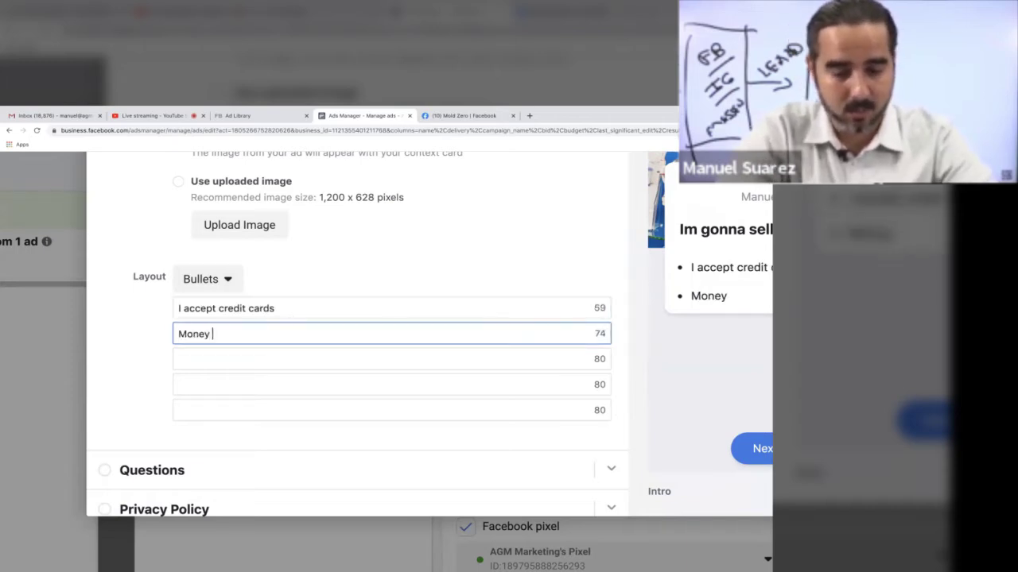
{"action": "key", "text": "Tab"}
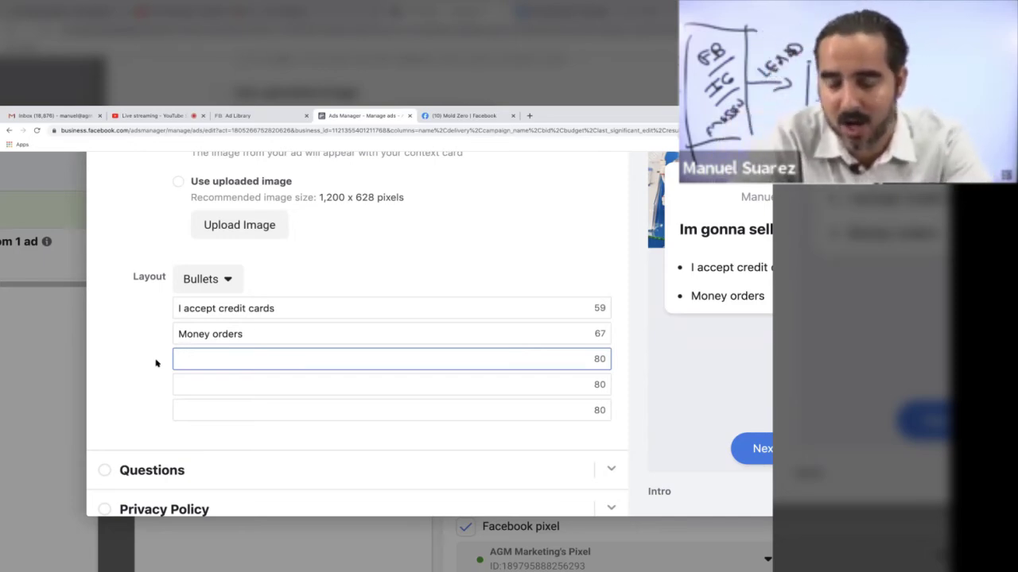
Step: Replace the bullets with 'In business over 10,000 years' and 'Have helped over 10,000 homes get pure water'
{"action": "left_click_drag", "start_coordinate": [289, 308], "coordinate": [177, 308]}
{"action": "key", "text": "BackSpace"}
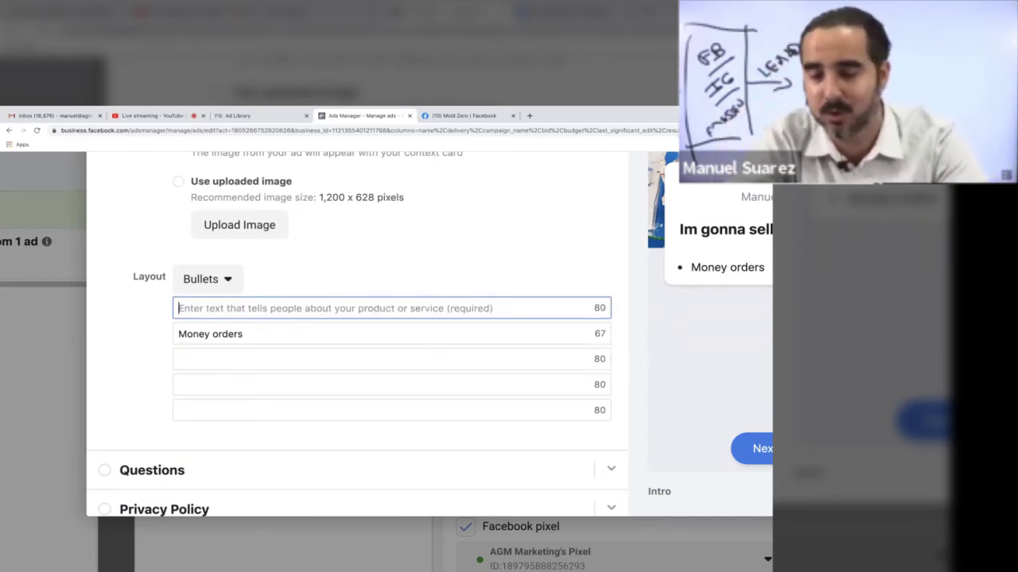
{"action": "type", "text": "In"}
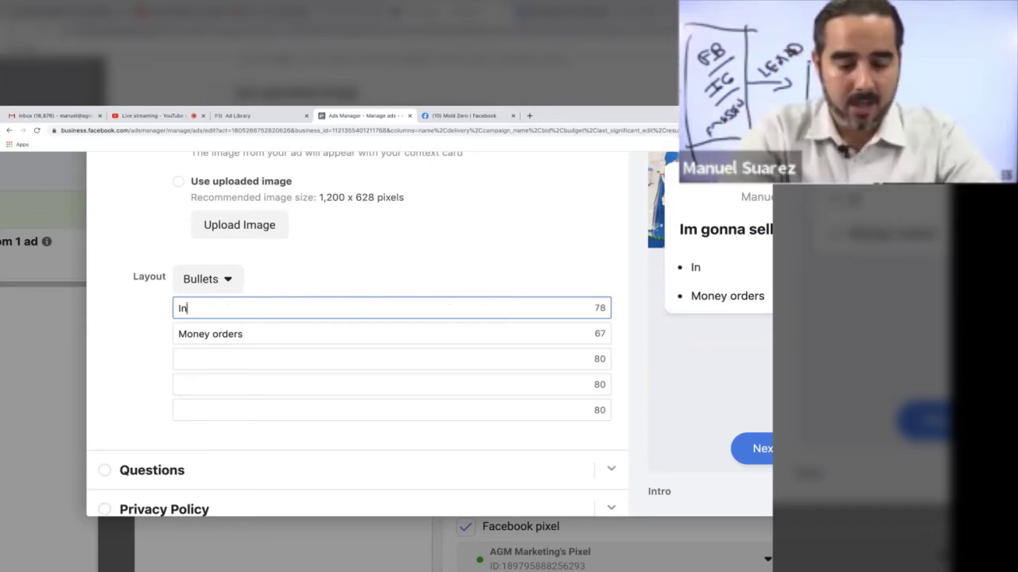
{"action": "type", "text": " business over 10"}
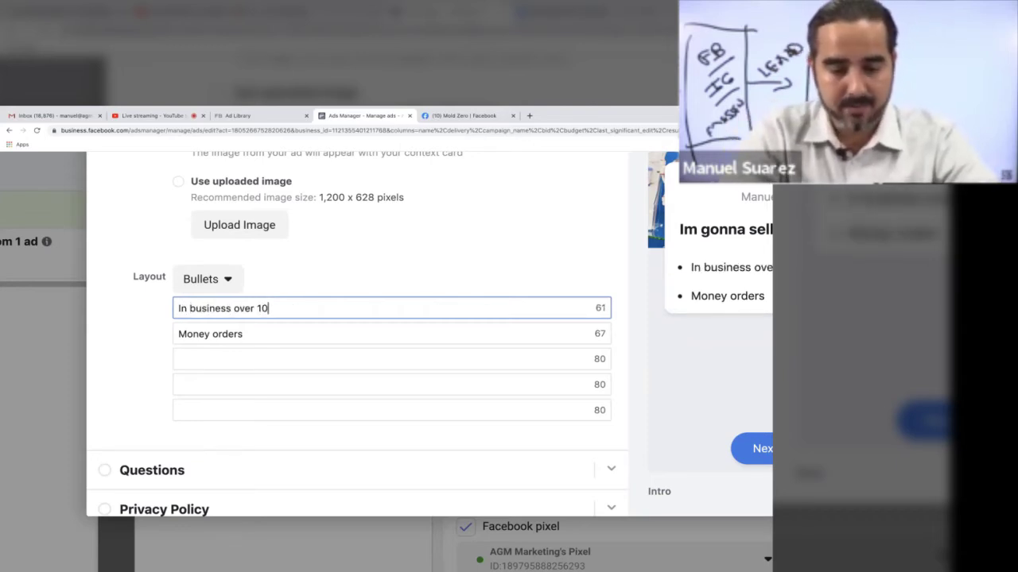
{"action": "type", "text": ",000 years"}
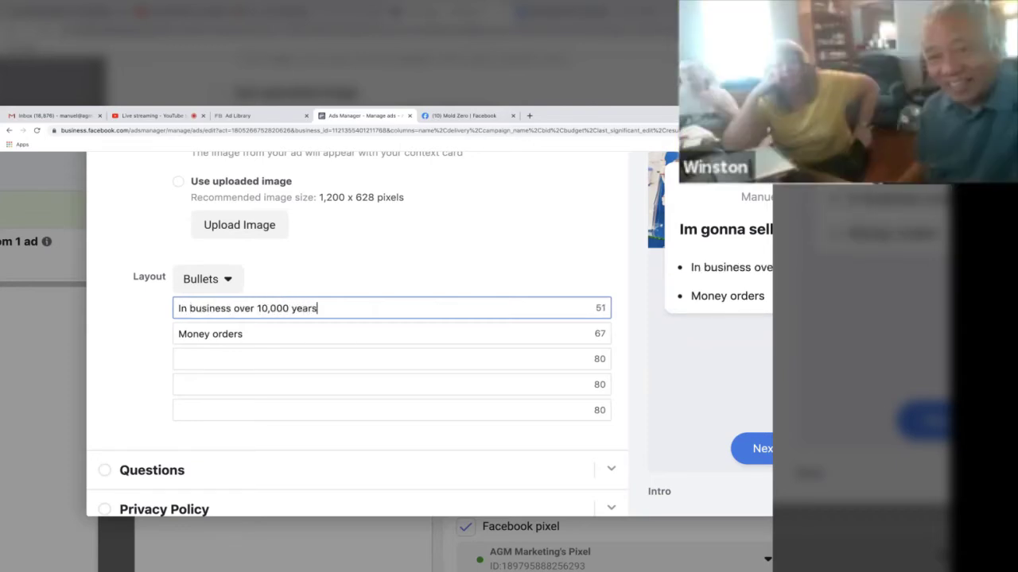
{"action": "key", "text": "Tab"}
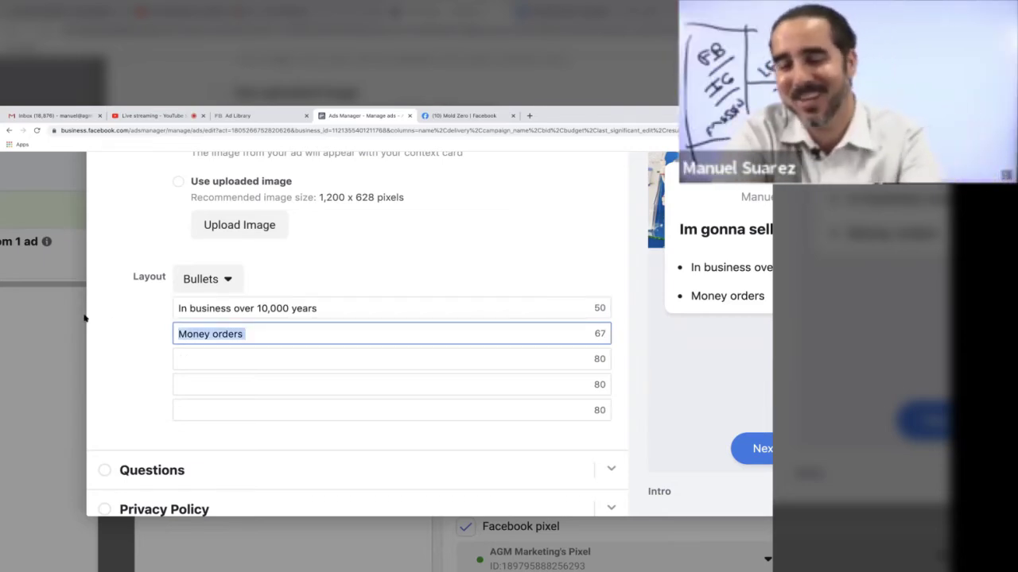
{"action": "key", "text": "BackSpace"}
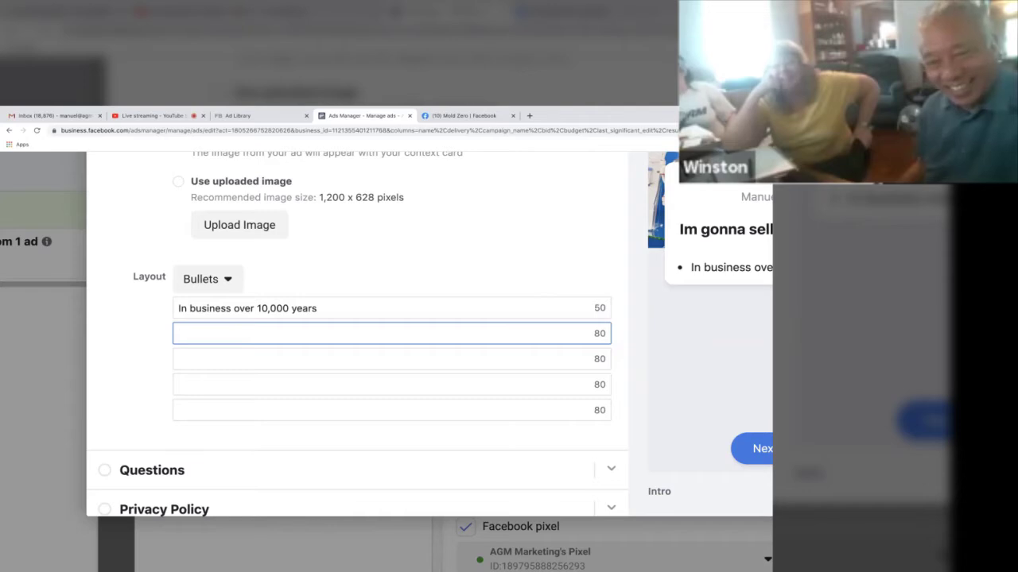
{"action": "type", "text": "Have helped over "}
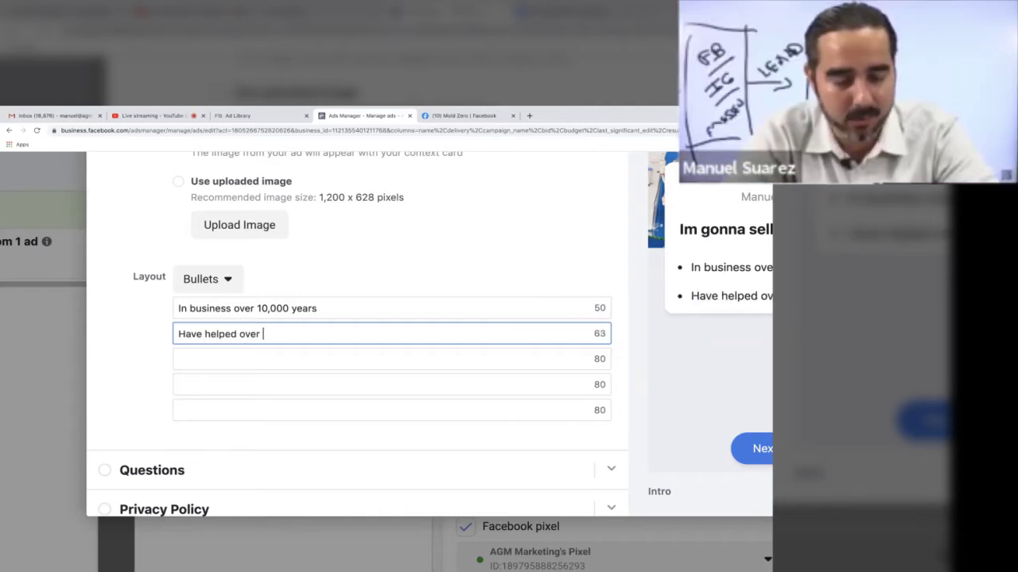
{"action": "type", "text": "10,000 homes "}
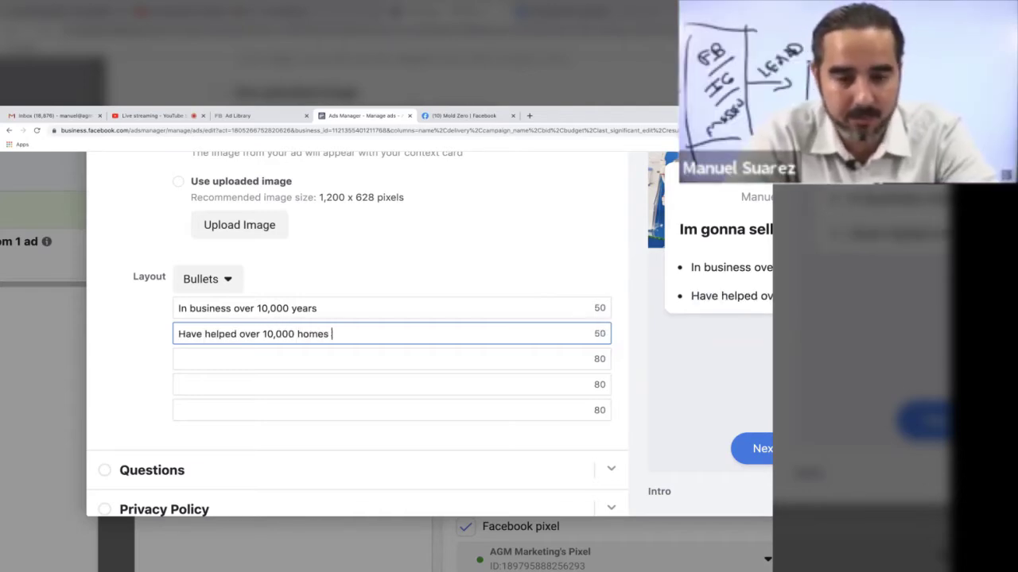
{"action": "type", "text": "get pure water"}
Step: Write the third bullet: 'Don't take another zip of your water until you contact us'
{"action": "key", "text": "Tab"}
{"action": "type", "text": "Do"}
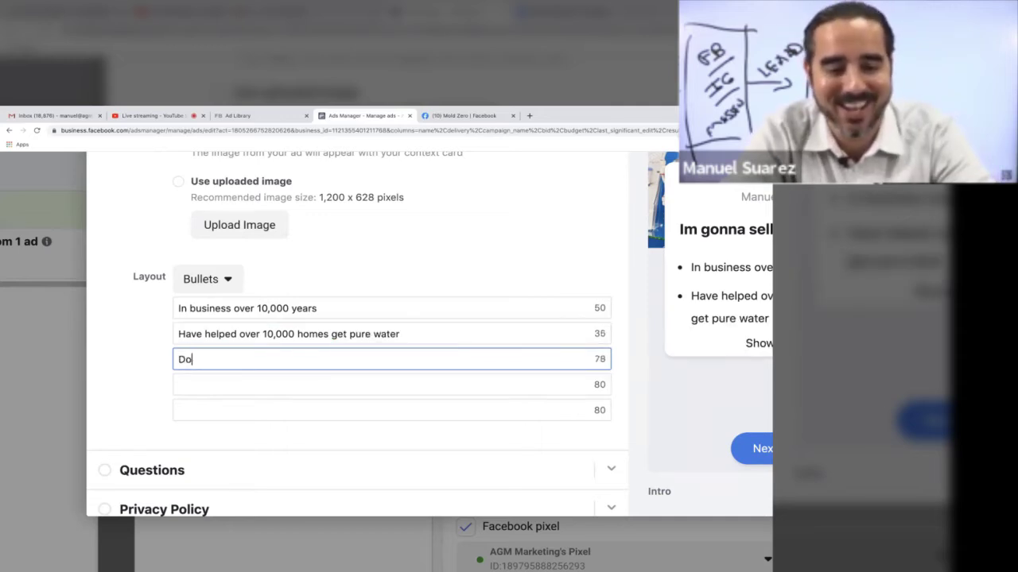
{"action": "type", "text": "n't "}
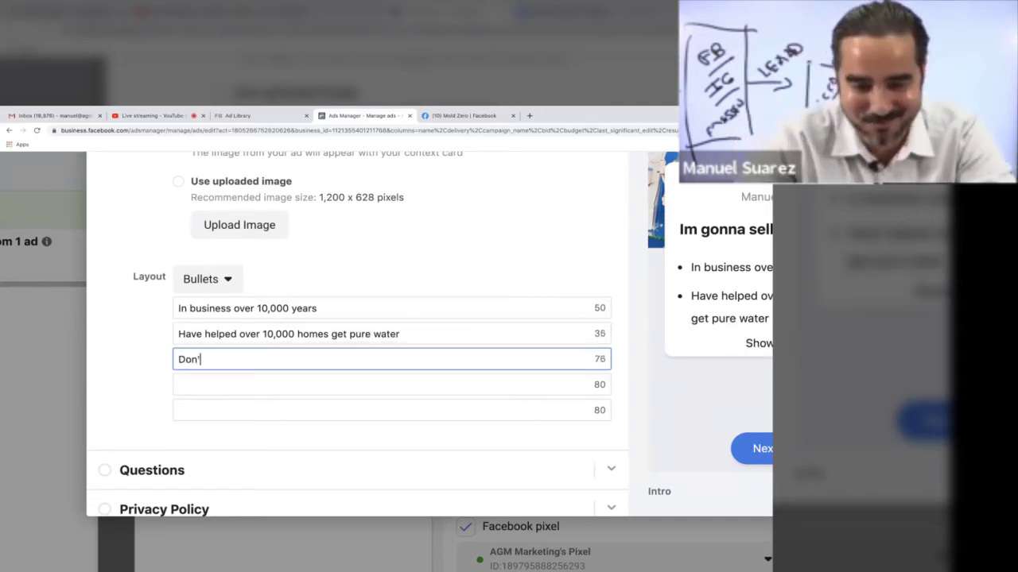
{"action": "type", "text": "tak"}
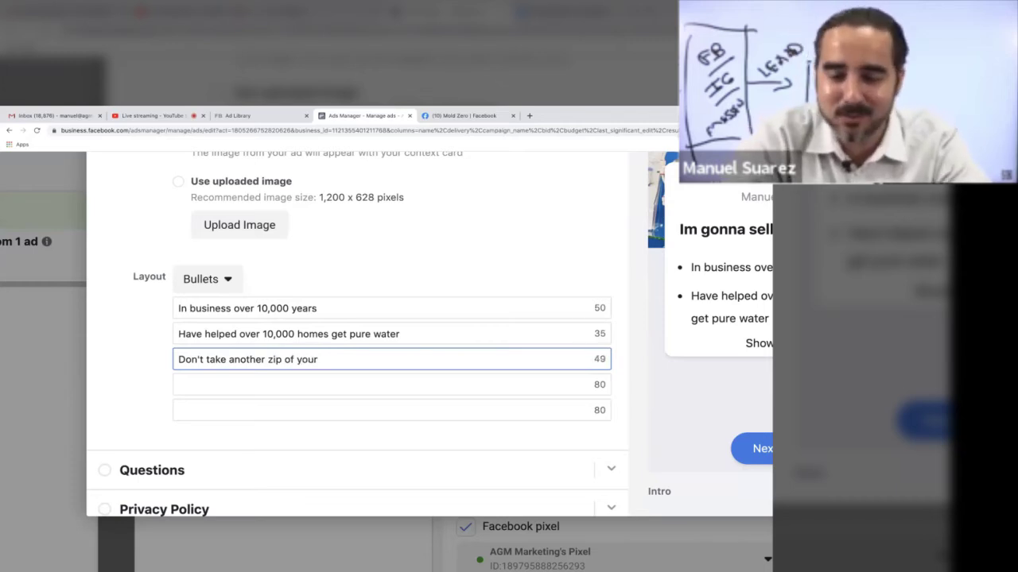
{"action": "type", "text": "e another zip of your wat"}
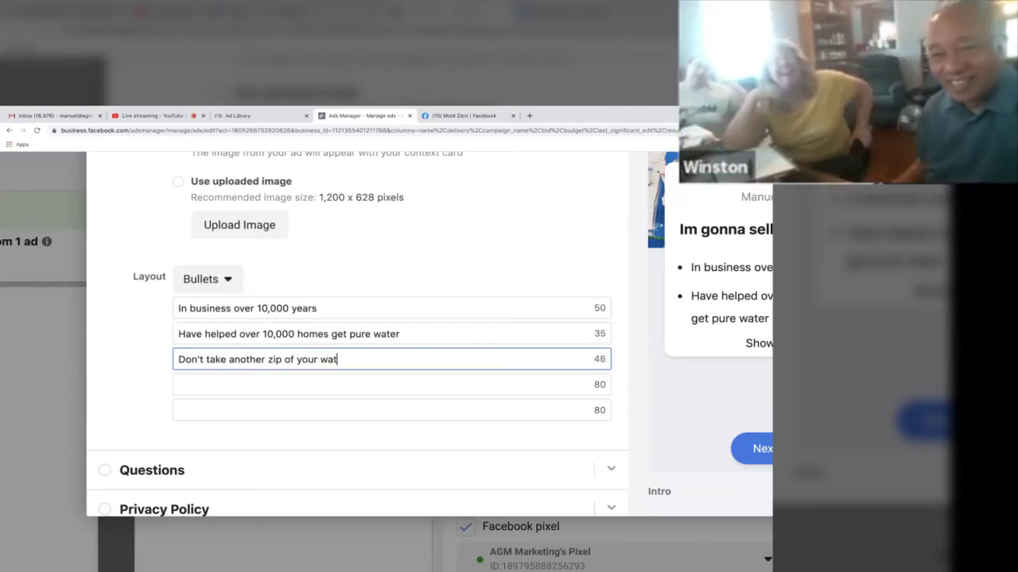
{"action": "type", "text": "er until ou"}
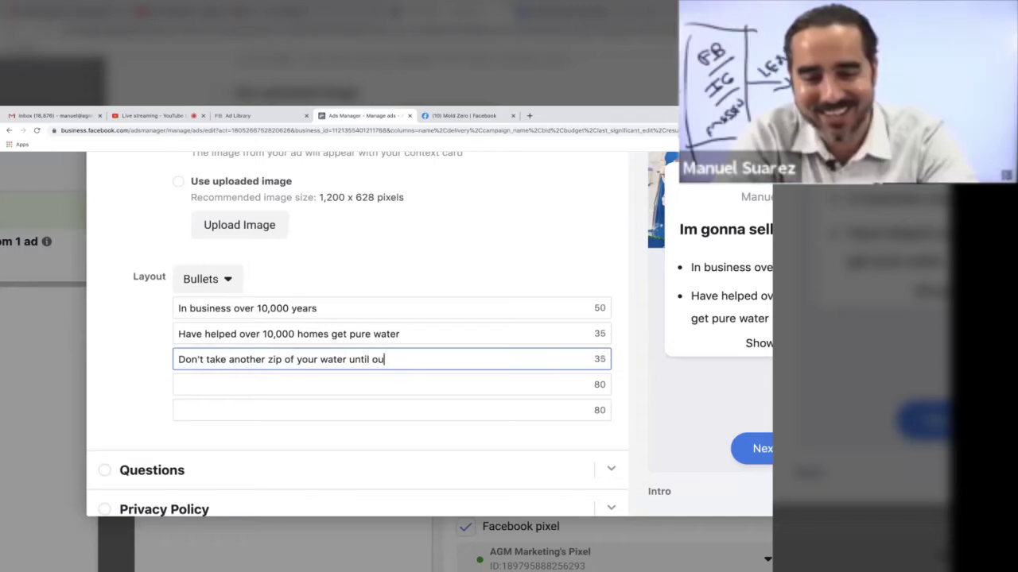
{"action": "type", "text": "uoi"}
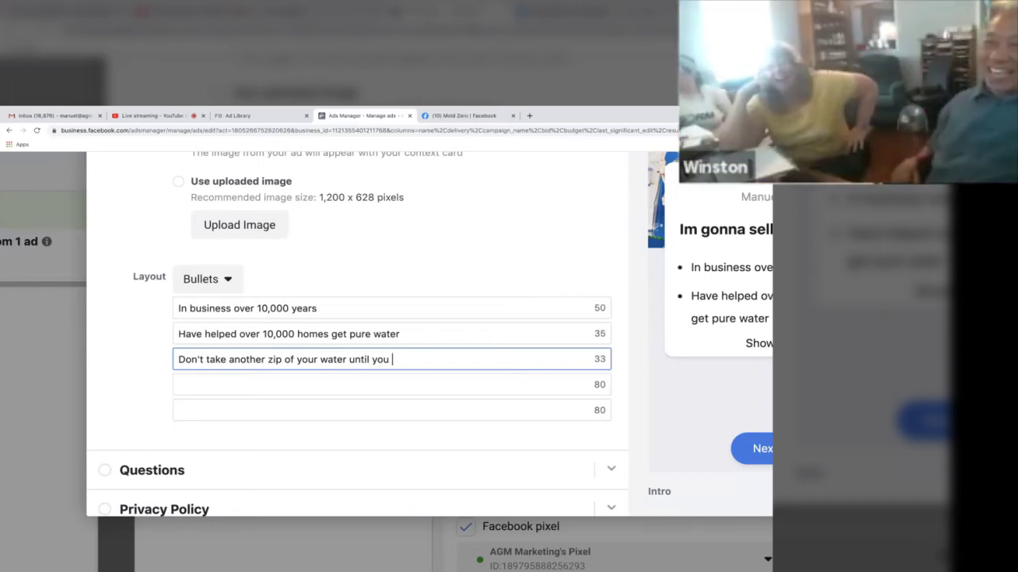
{"action": "type", "text": "contact us"}
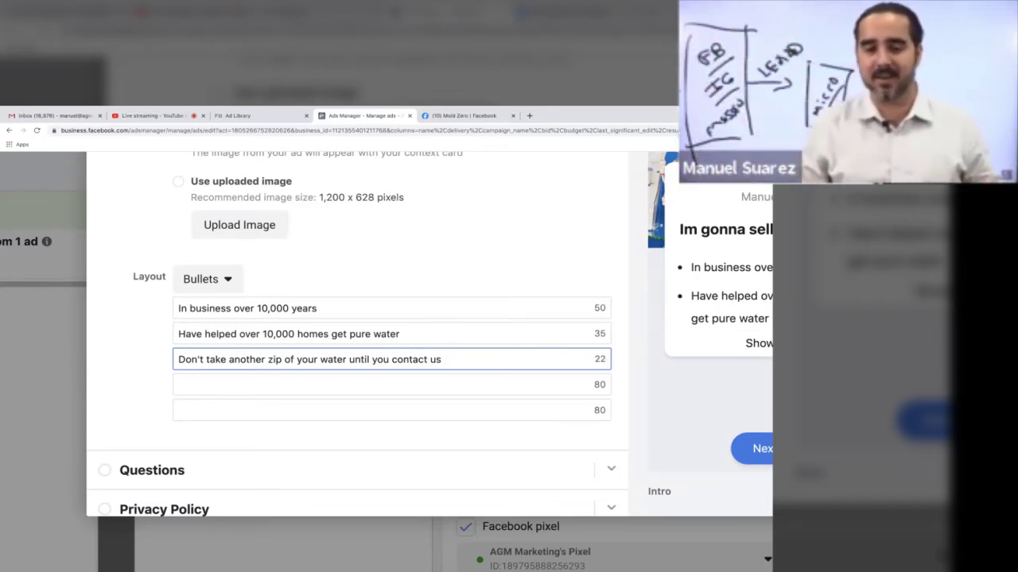
{"action": "left_click", "coordinate": [241, 381]}
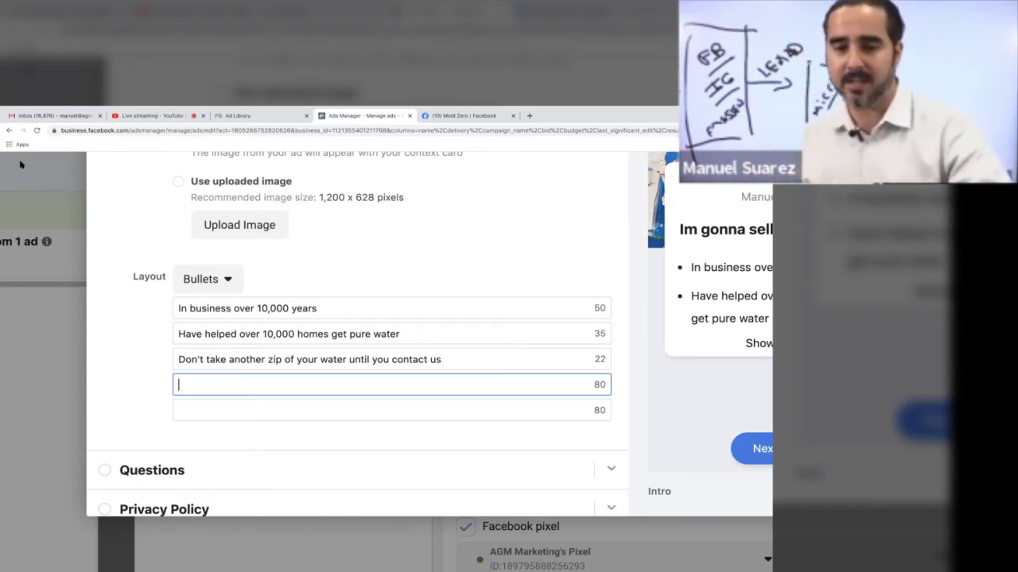
{"action": "key", "text": "ctrl+0"}
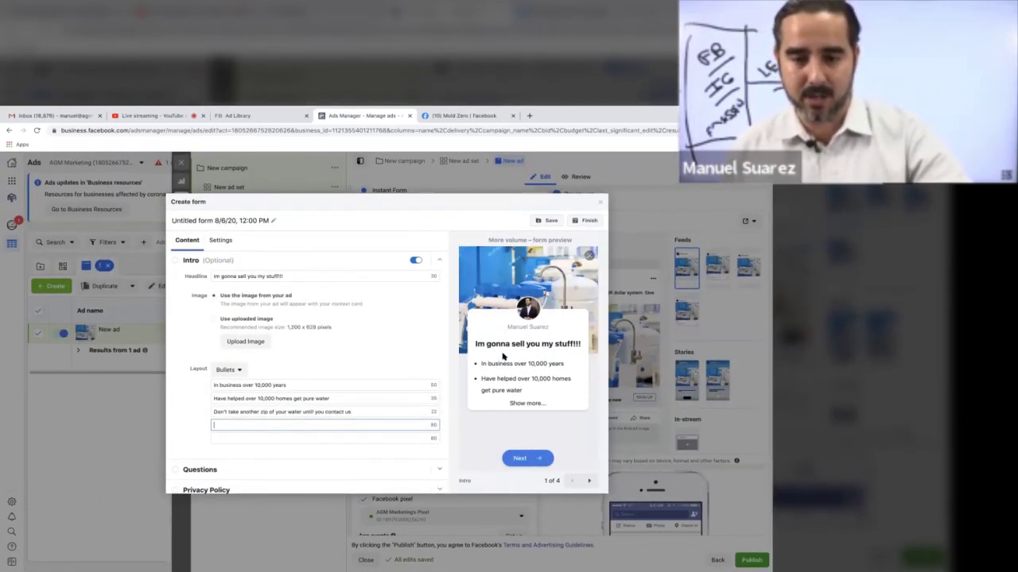
{"action": "scroll", "coordinate": [505, 373], "scroll_direction": "up", "scroll_amount": 5, "text": "ctrl"}
{"action": "scroll", "coordinate": [503, 356], "scroll_direction": "down", "scroll_amount": 3, "text": "ctrl"}
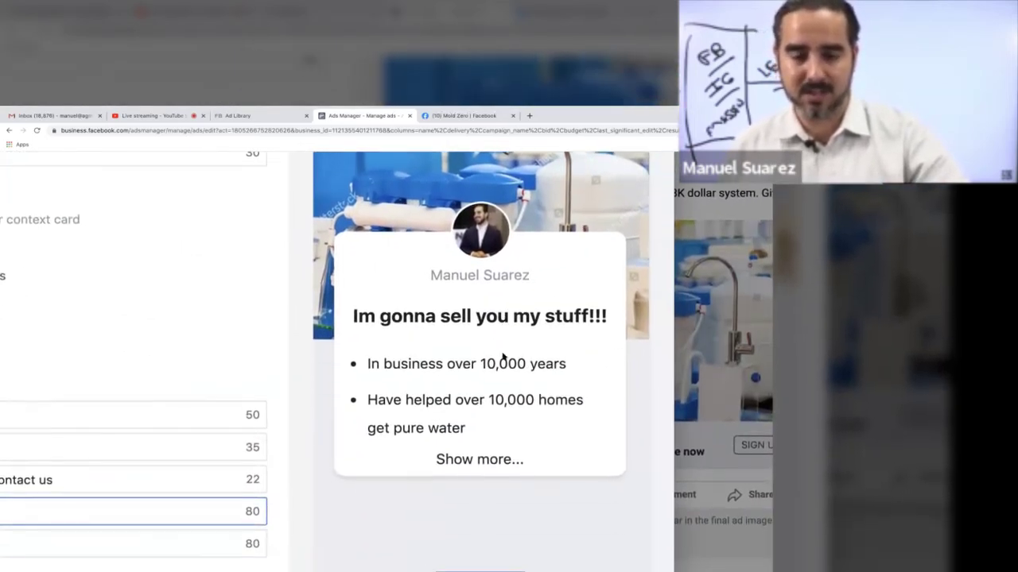
Step: Expand the form's Questions section to show the Email and Full name questions
{"action": "scroll", "coordinate": [504, 359], "scroll_direction": "left", "scroll_amount": 5}
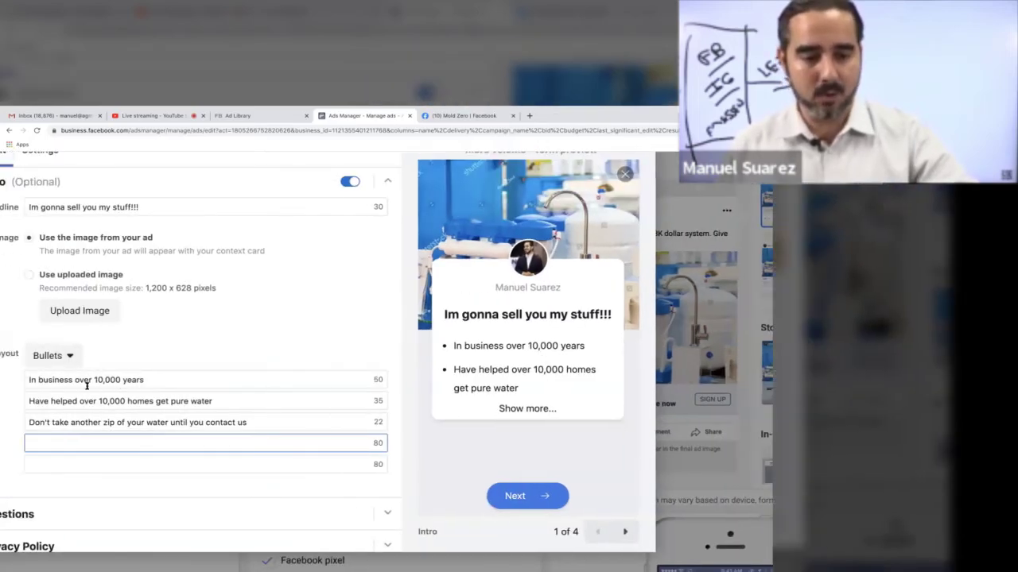
{"action": "scroll", "coordinate": [71, 464], "scroll_direction": "down", "scroll_amount": 1}
{"action": "left_click", "coordinate": [72, 465]}
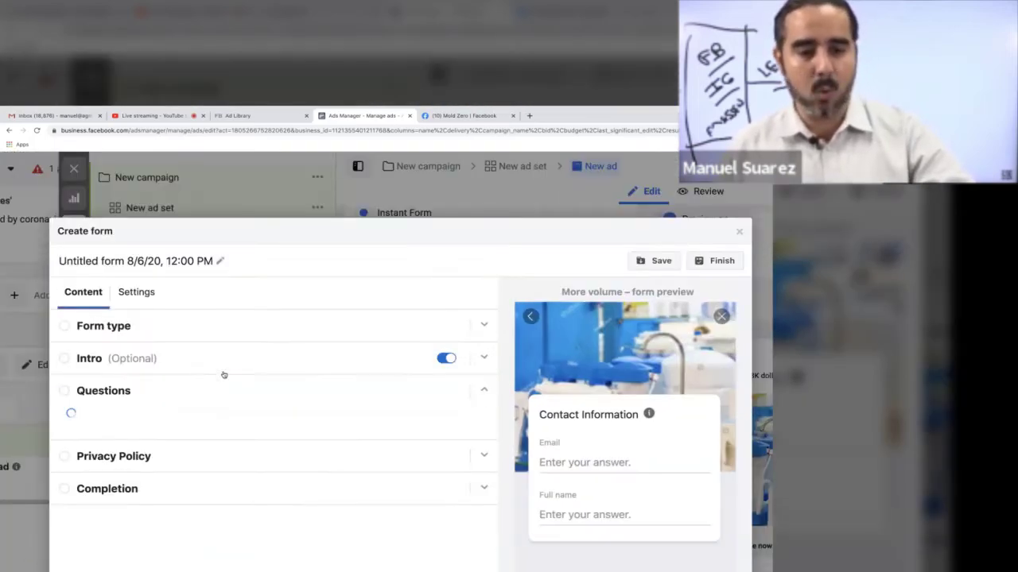
{"action": "scroll", "coordinate": [223, 372], "scroll_direction": "down", "scroll_amount": 3}
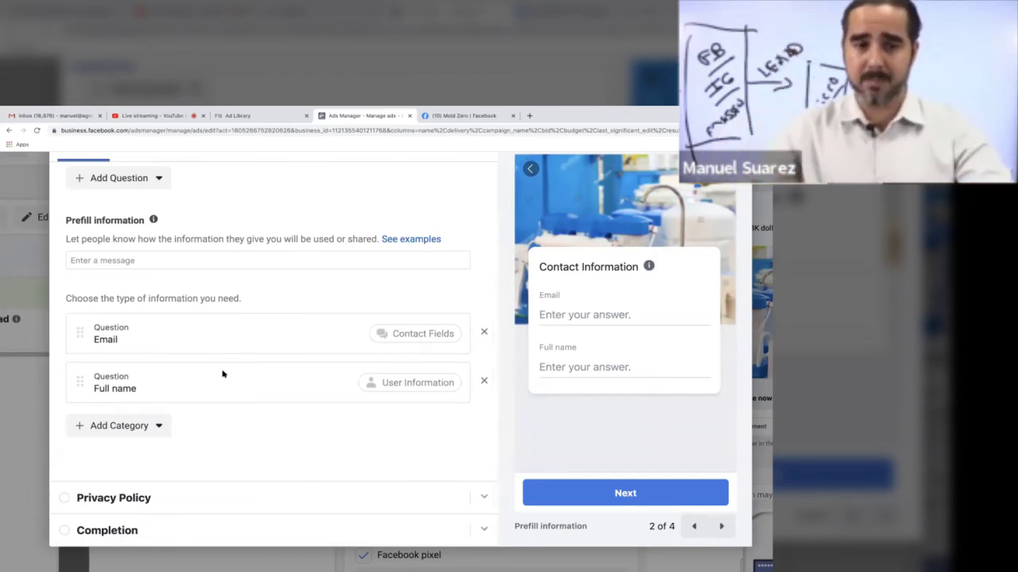
Step: Browse the Add Category list, including Work information and Demographic questions
{"action": "left_click", "coordinate": [119, 425]}
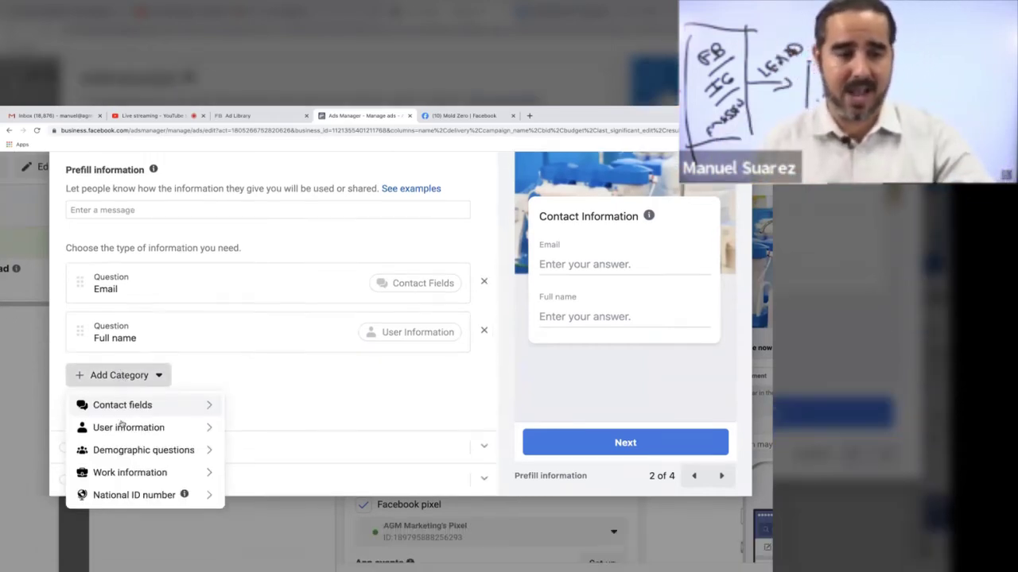
{"action": "scroll", "coordinate": [121, 425], "scroll_direction": "down", "scroll_amount": 3}
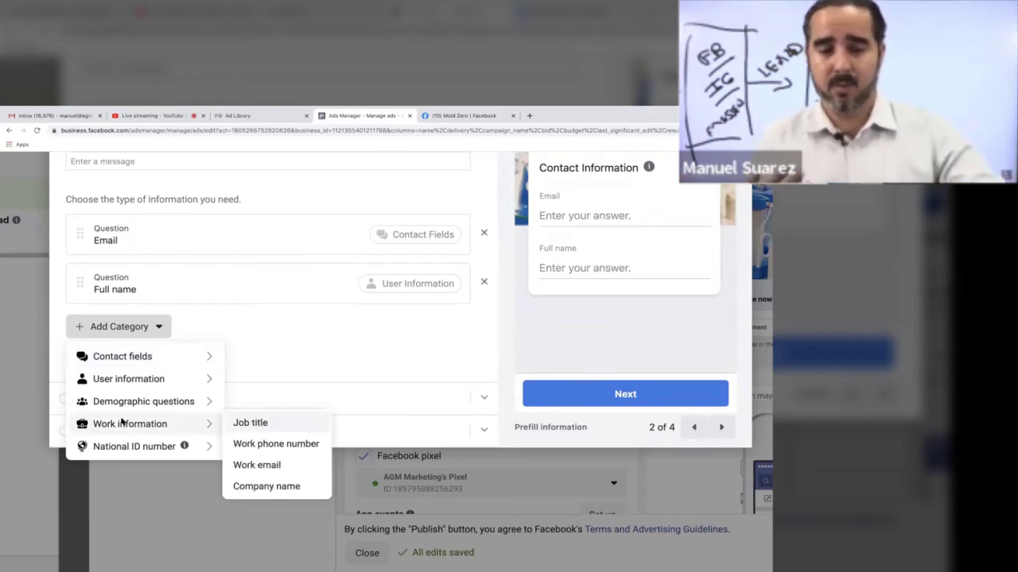
{"action": "mouse_move", "coordinate": [138, 408]}
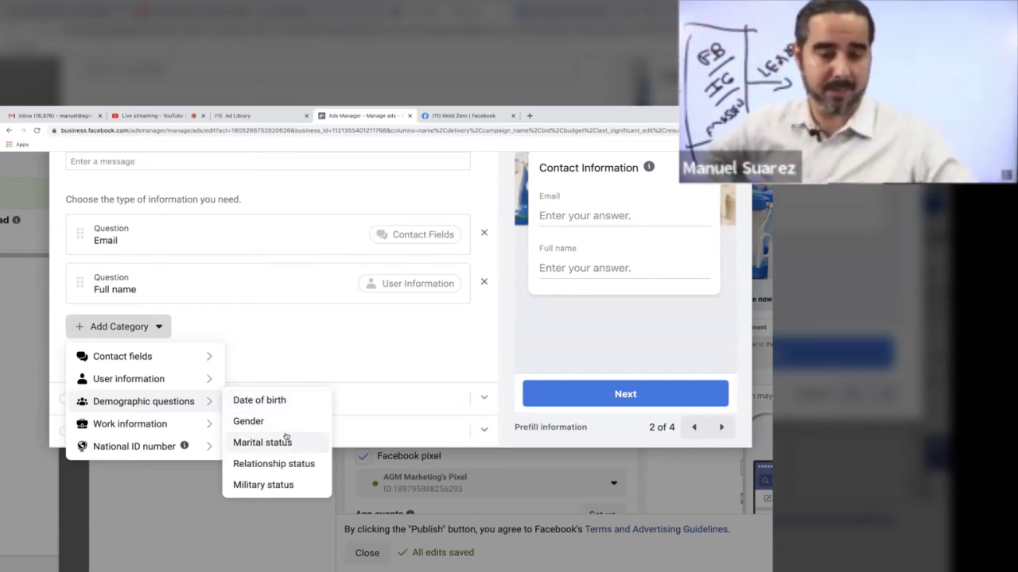
Step: Dismiss the category list without adding any, leaving only Email and Full name
{"action": "left_click", "coordinate": [604, 443]}
{"action": "scroll", "coordinate": [604, 443], "scroll_direction": "up", "scroll_amount": 1}
{"action": "scroll", "coordinate": [601, 445], "scroll_direction": "right", "scroll_amount": 2}
{"action": "scroll", "coordinate": [592, 461], "scroll_direction": "right", "scroll_amount": 1}
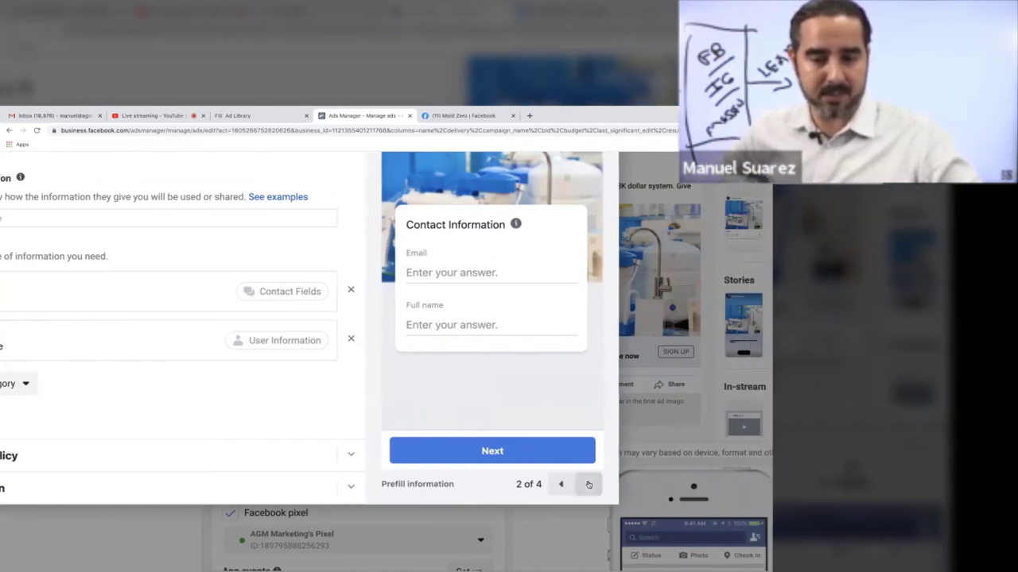
Step: Step the form preview from page 2 to the page 4 'Thanks, you're all set.' screen
{"action": "left_click", "coordinate": [586, 484]}
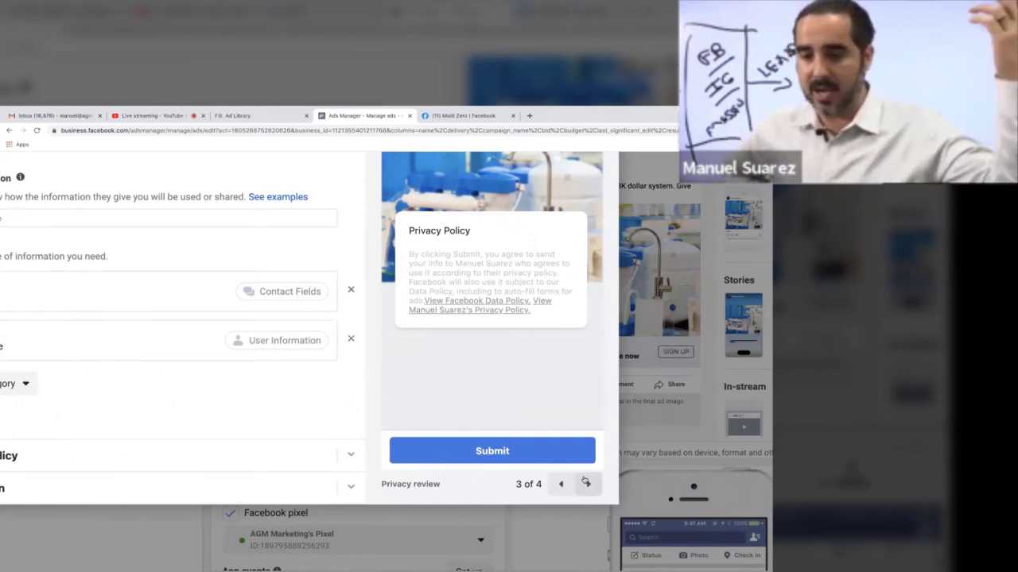
{"action": "left_click", "coordinate": [586, 483]}
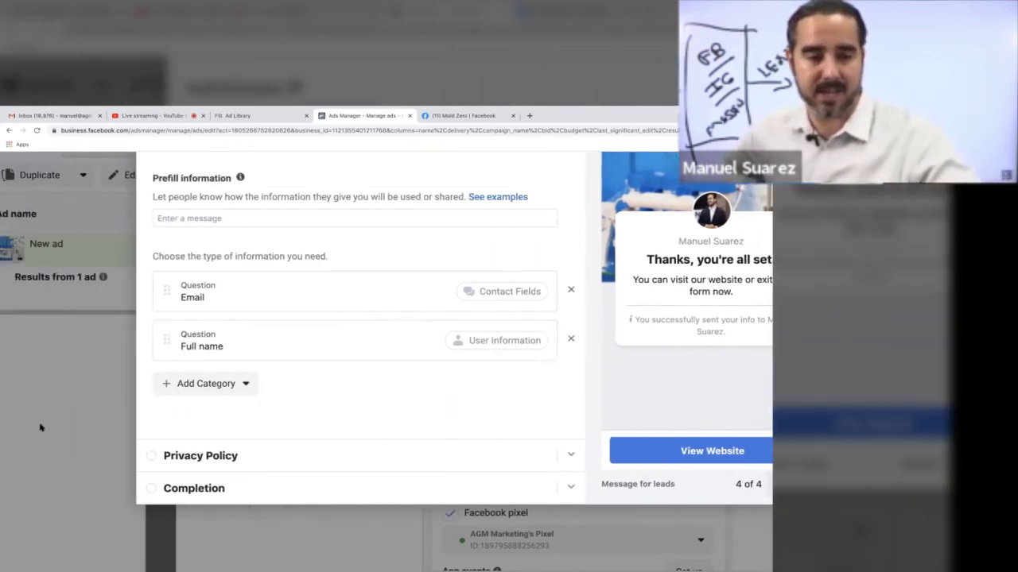
Step: Make the completion button Call Business and add the description 'Dont want to wait? Call us now.'
{"action": "left_click", "coordinate": [171, 431]}
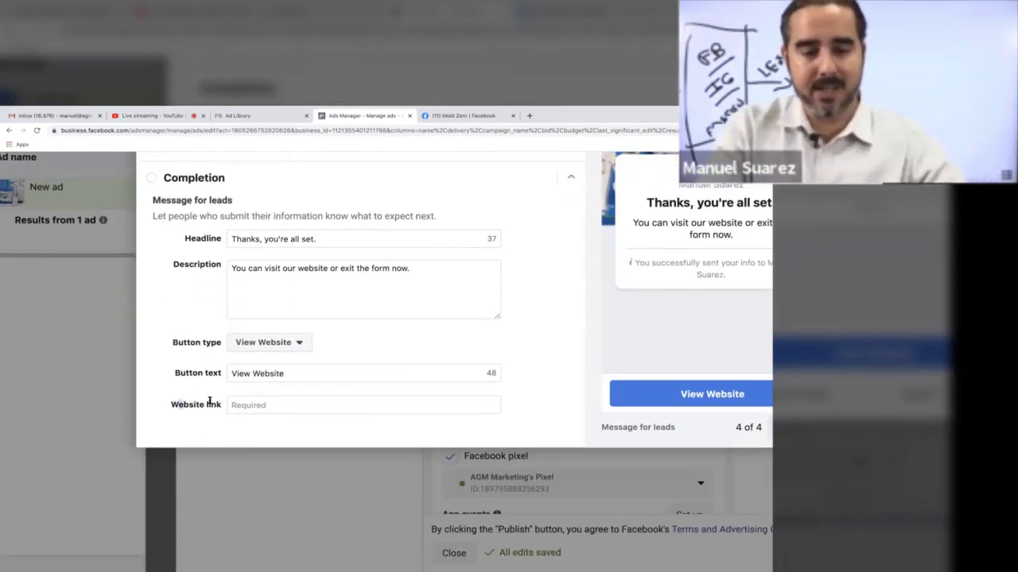
{"action": "left_click", "coordinate": [280, 347]}
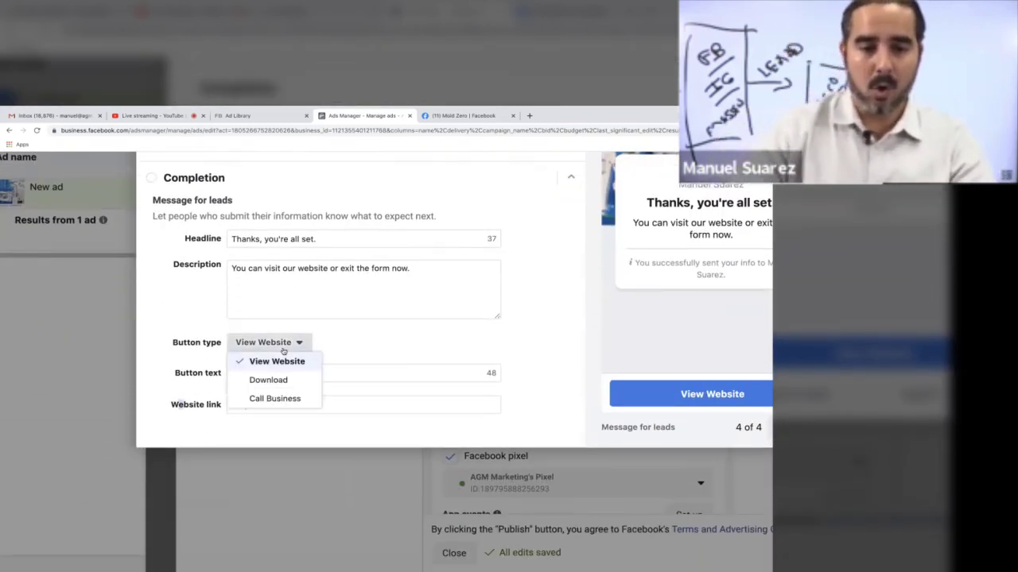
{"action": "left_click", "coordinate": [273, 400]}
{"action": "left_click", "coordinate": [283, 376]}
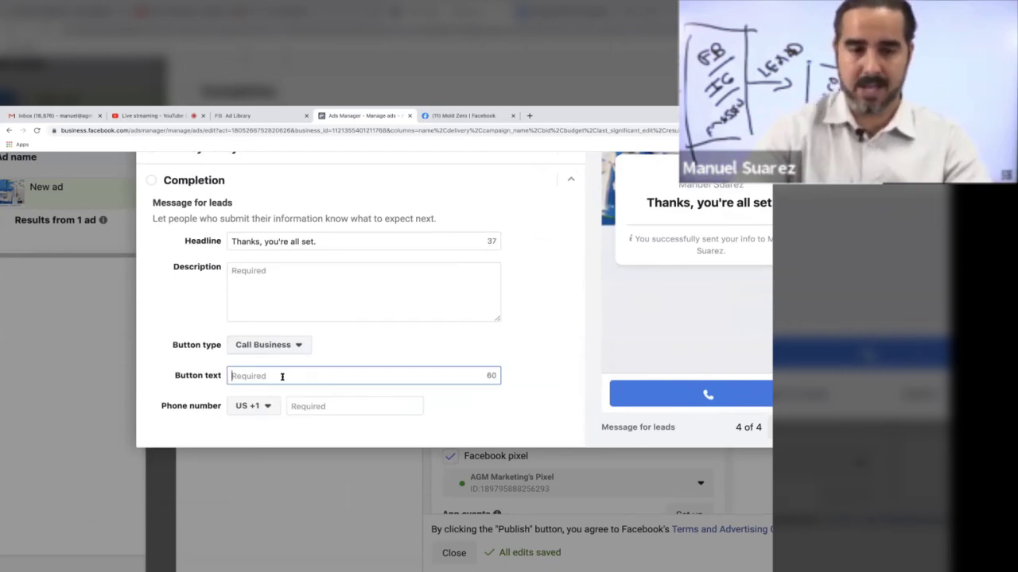
{"action": "left_click", "coordinate": [290, 268]}
{"action": "type", "text": "Dont want to wait? Call us now"}
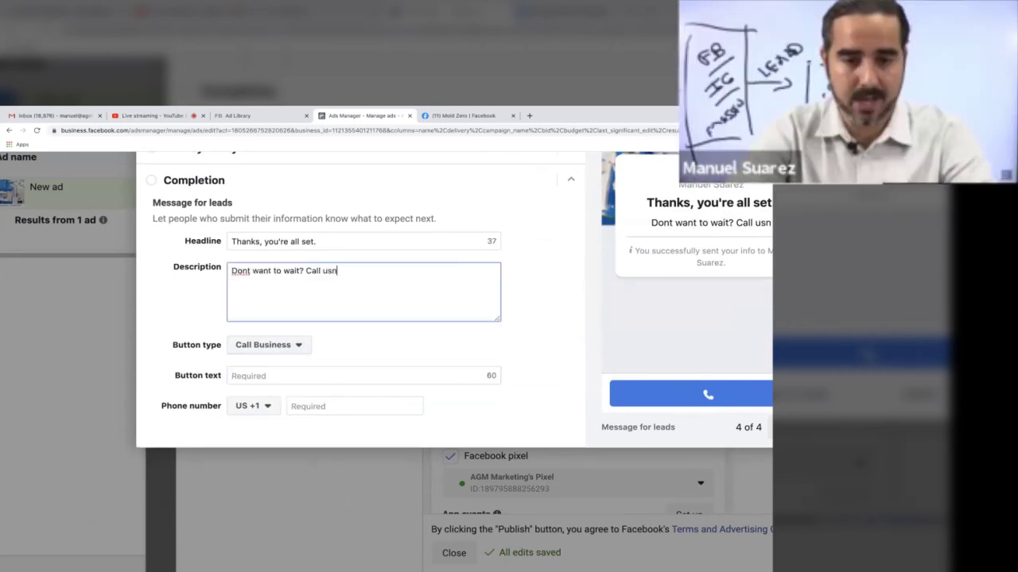
{"action": "type", "text": "."}
Step: Enter the business phone number for the call button, correcting a mistyped start
{"action": "left_click", "coordinate": [264, 376]}
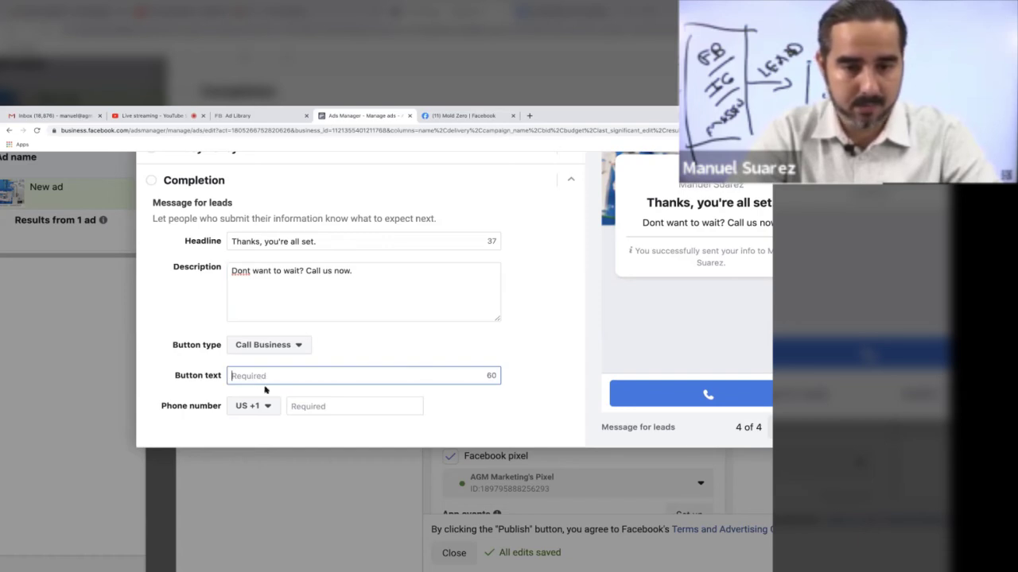
{"action": "left_click", "coordinate": [294, 404]}
{"action": "type", "text": "1800"}
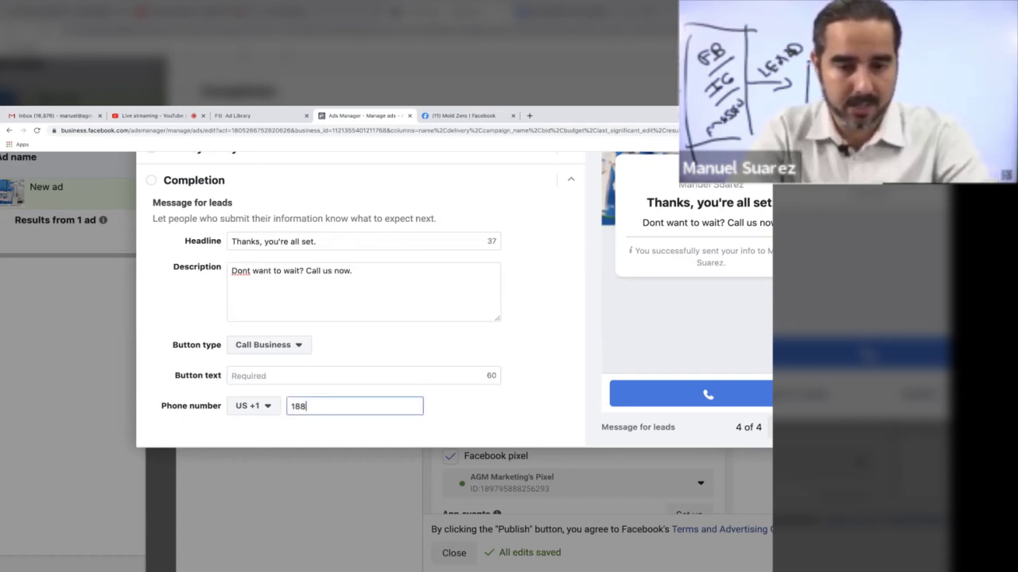
{"action": "key", "text": "BackSpace"}
{"action": "key", "text": "BackSpace"}
{"action": "key", "text": "BackSpace"}
{"action": "key", "text": "BackSpace"}
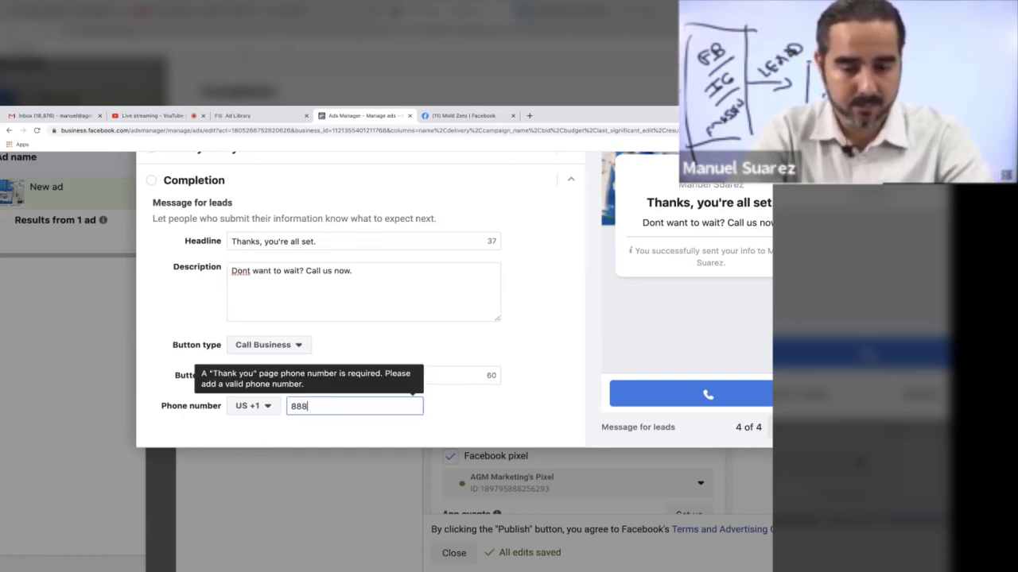
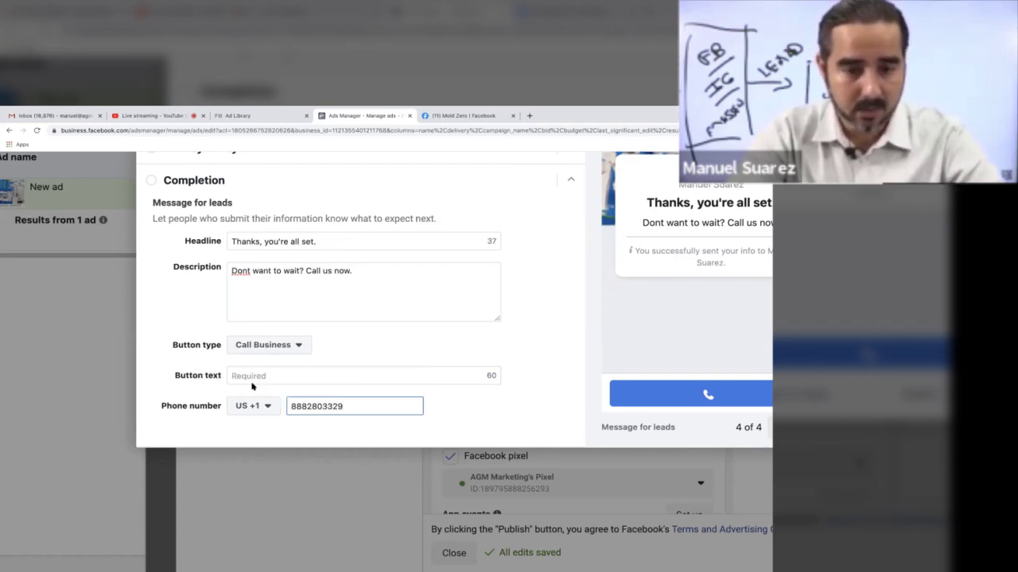
Step: Label the call button CALL NOW, fixing a typo
{"action": "left_click", "coordinate": [249, 377]}
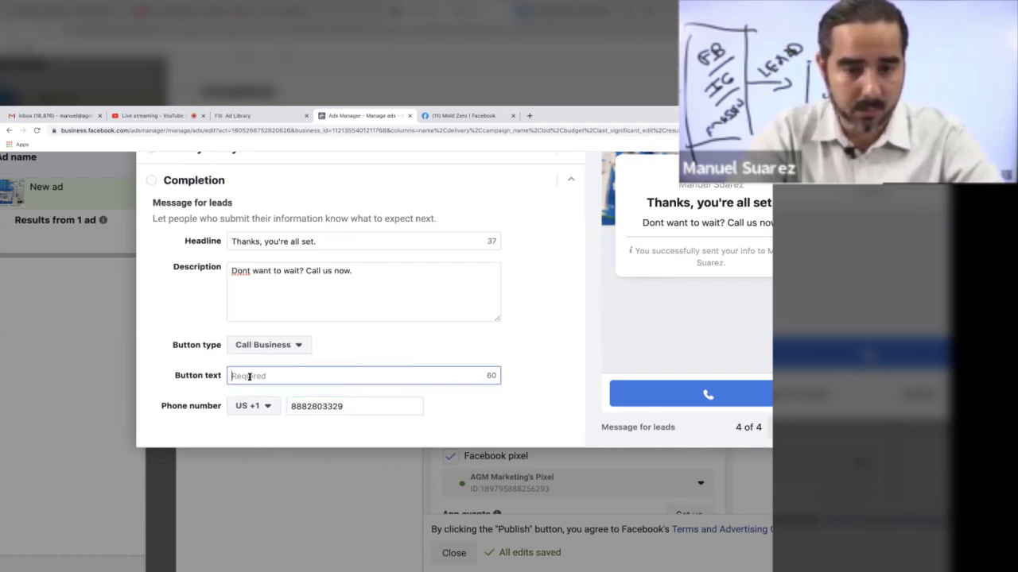
{"action": "type", "text": "CALL"}
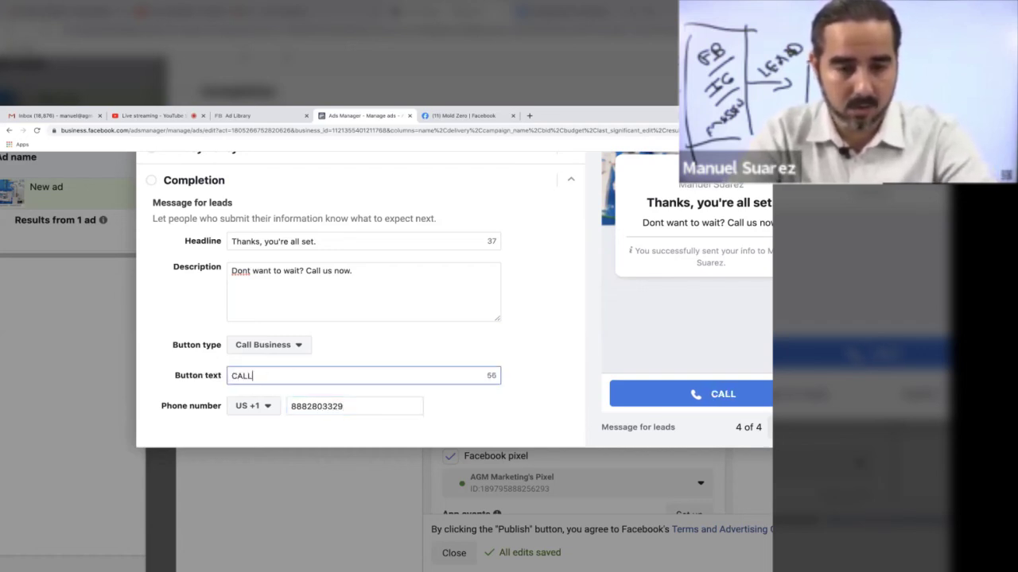
{"action": "type", "text": " NOQ"}
{"action": "key", "text": "BackSpace"}
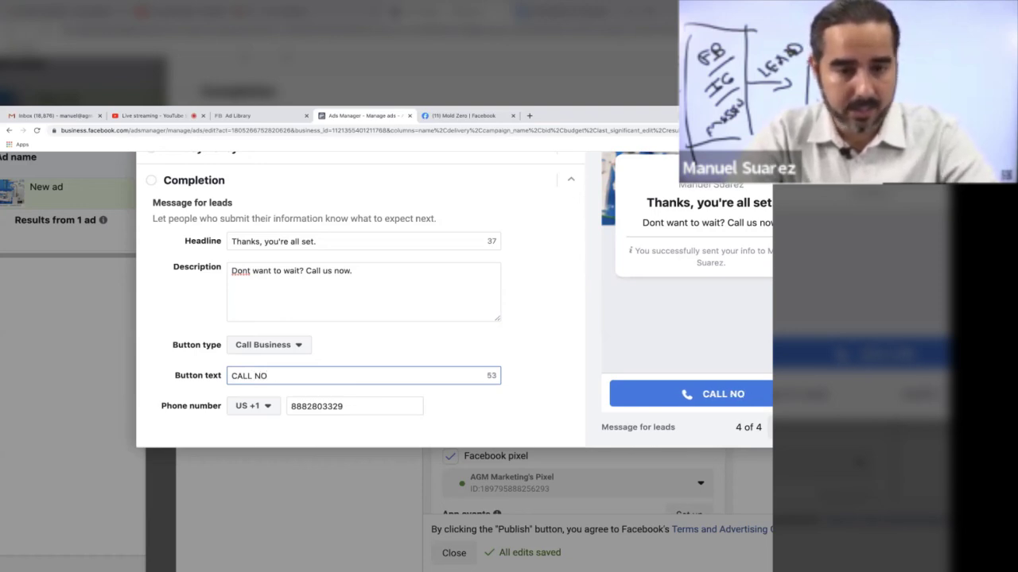
{"action": "type", "text": "W"}
{"action": "scroll", "coordinate": [488, 326], "scroll_direction": "right", "scroll_amount": 5}
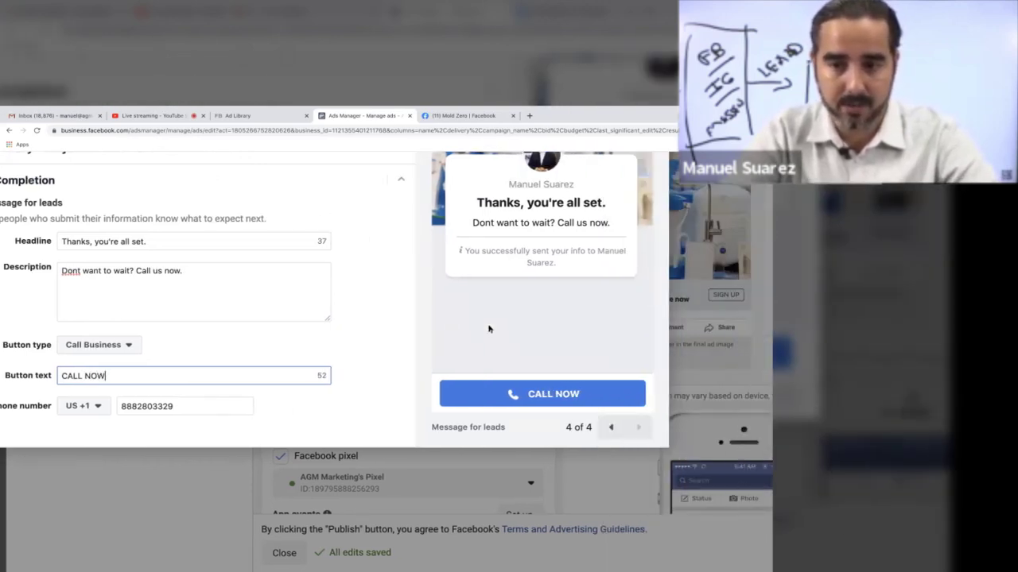
{"action": "scroll", "coordinate": [489, 329], "scroll_direction": "up", "scroll_amount": 1}
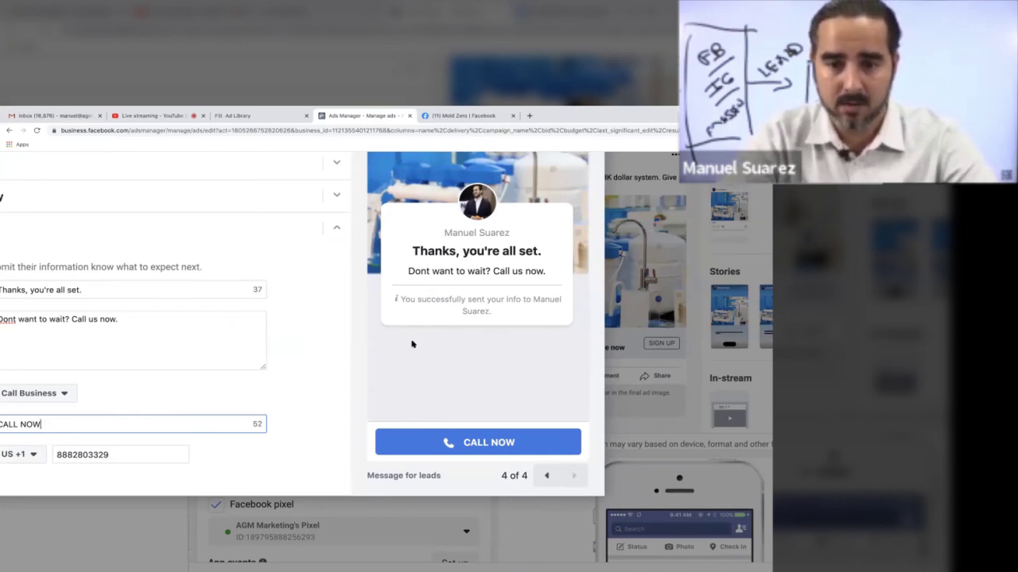
{"action": "scroll", "coordinate": [405, 323], "scroll_direction": "up", "scroll_amount": 3}
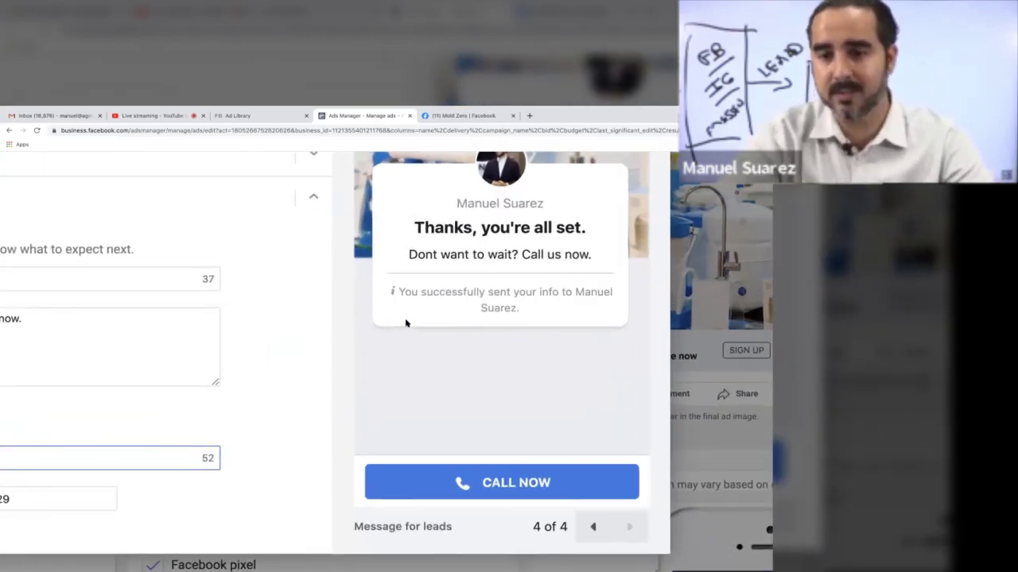
{"action": "scroll", "coordinate": [406, 323], "scroll_direction": "down", "scroll_amount": 3}
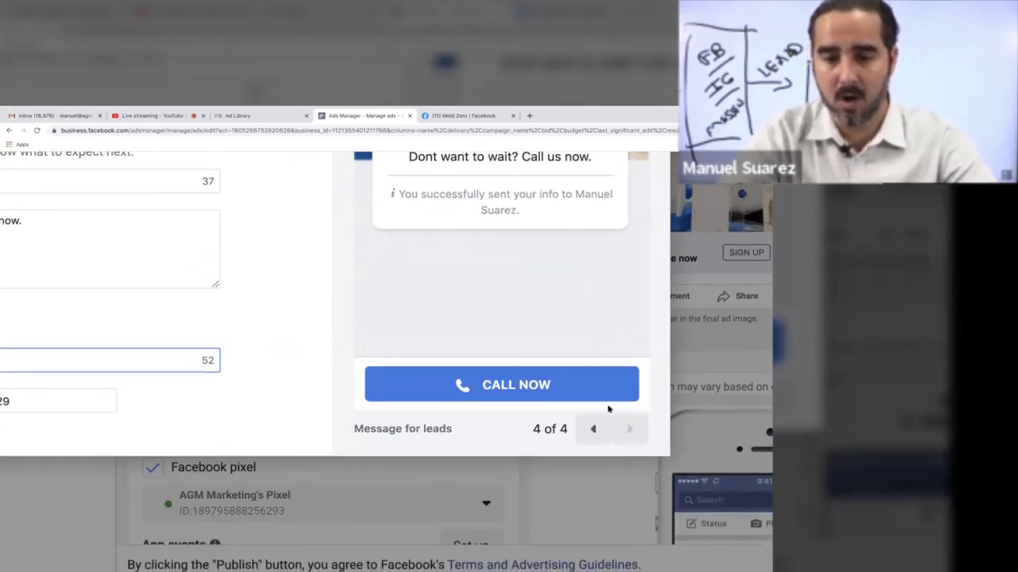
{"action": "scroll", "coordinate": [425, 375], "scroll_direction": "down", "scroll_amount": 4}
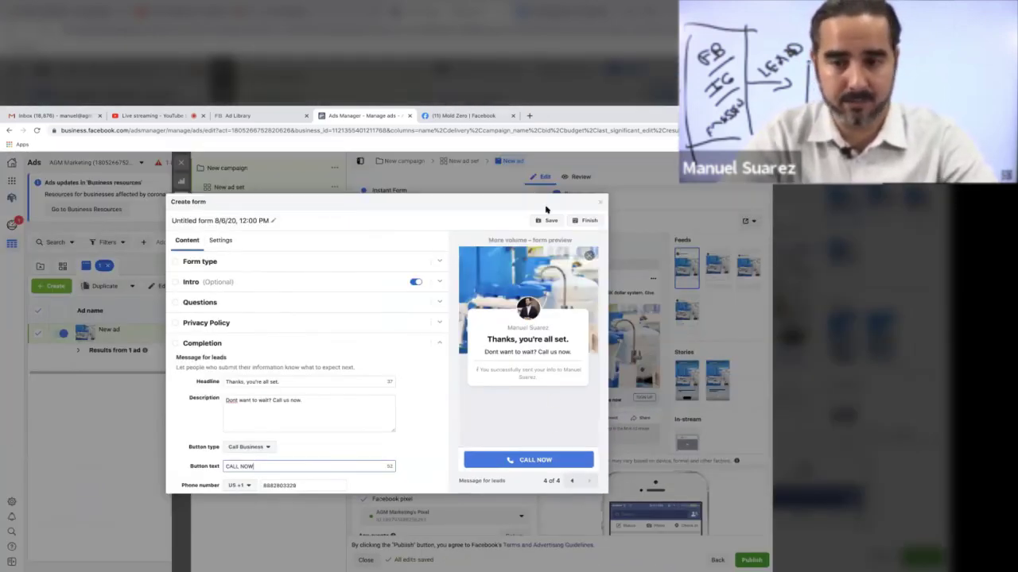
Step: Set the privacy policy link URL to agmagency.com/privacy with link text 'Privacy'
{"action": "left_click", "coordinate": [583, 220]}
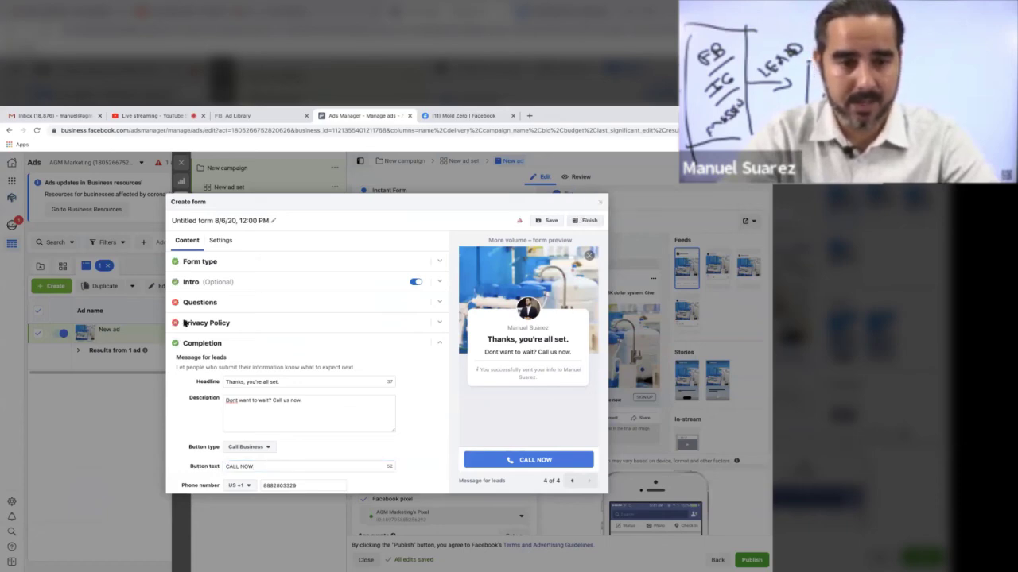
{"action": "left_click", "coordinate": [225, 323]}
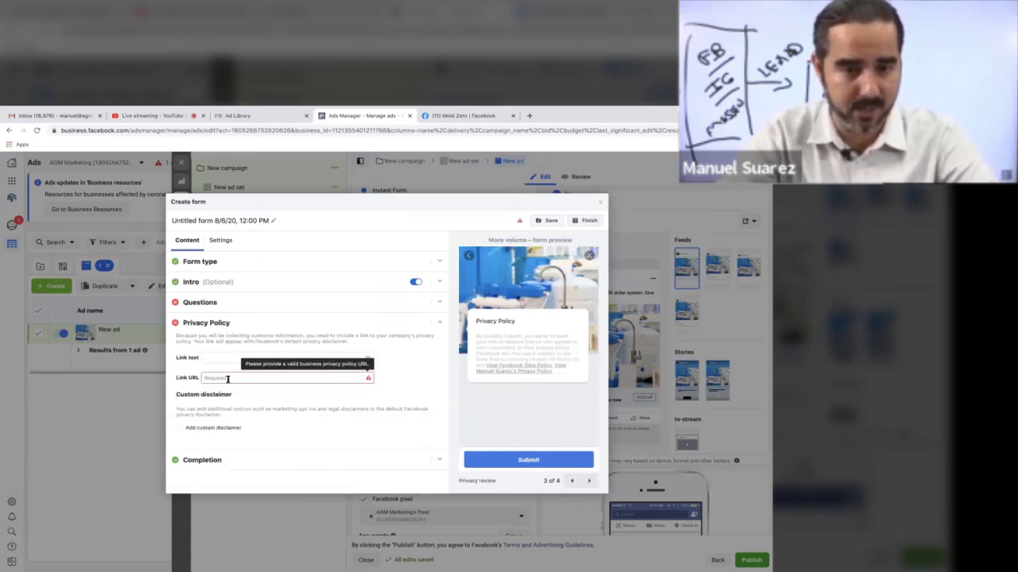
{"action": "left_click", "coordinate": [227, 378]}
{"action": "type", "text": "agma"}
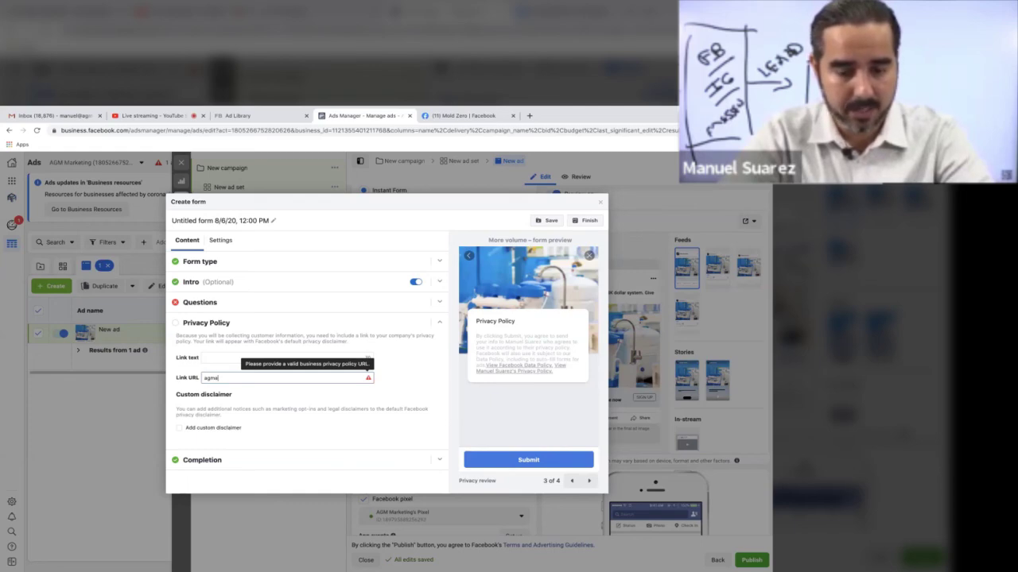
{"action": "type", "text": "gency.com"}
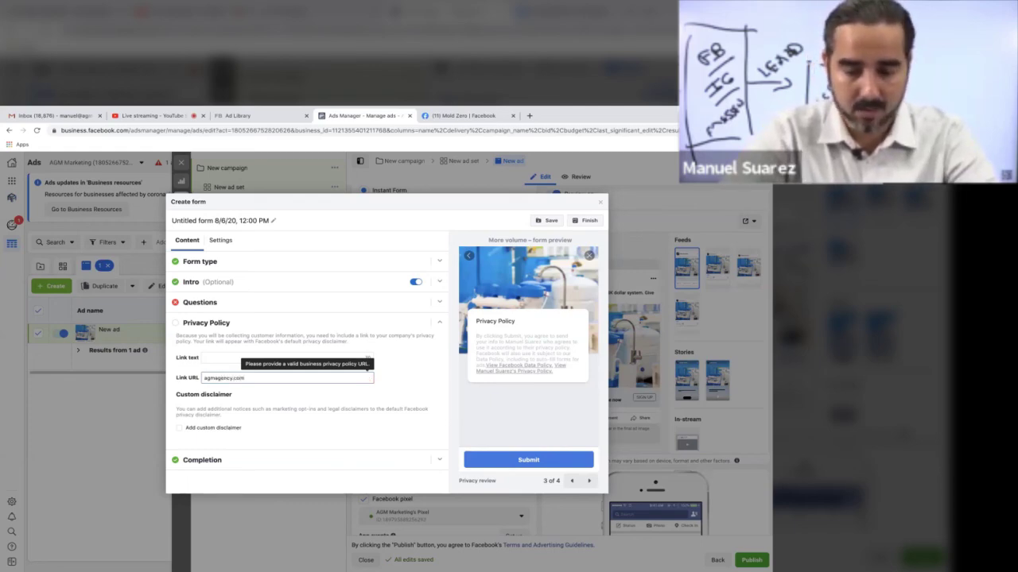
{"action": "type", "text": "/privacy"}
{"action": "left_click", "coordinate": [278, 358]}
{"action": "type", "text": "P"}
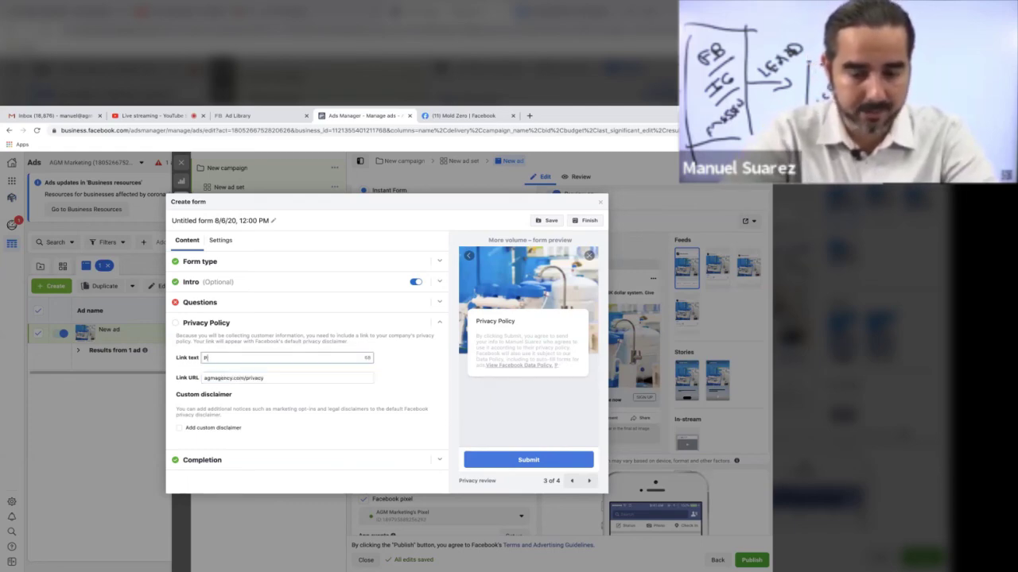
{"action": "type", "text": "rivacy"}
{"action": "left_click", "coordinate": [251, 306]}
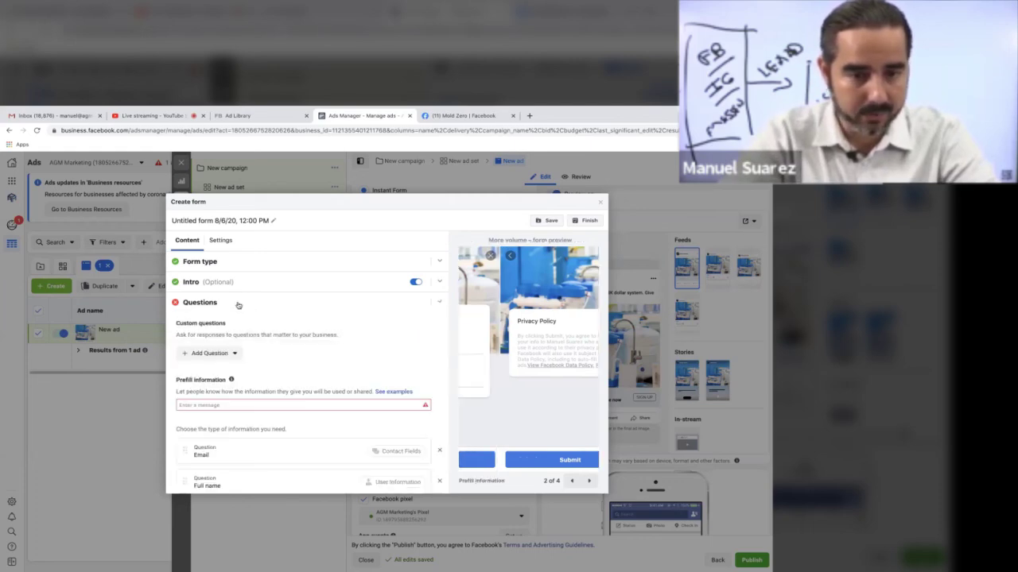
Step: Write the prefill message saying certified water consultants will use the information and reach out shortly
{"action": "scroll", "coordinate": [223, 365], "scroll_direction": "down", "scroll_amount": 1}
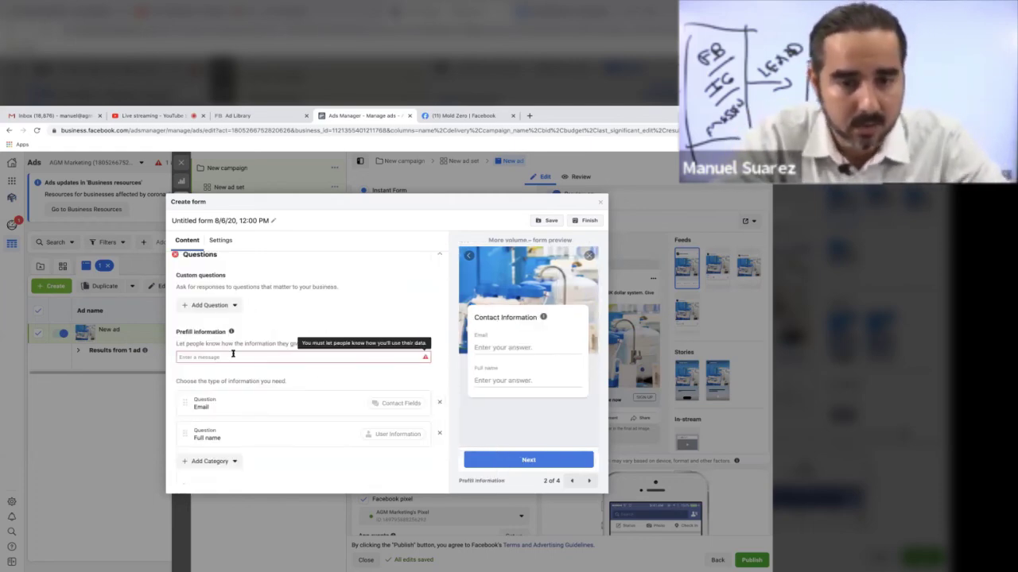
{"action": "left_click", "coordinate": [221, 305]}
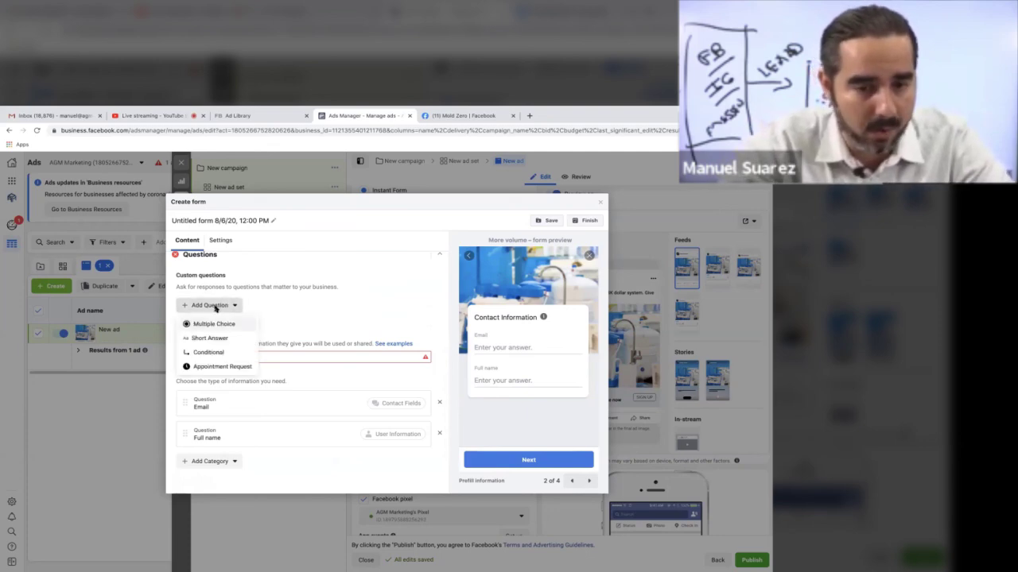
{"action": "left_click", "coordinate": [343, 329]}
{"action": "scroll", "coordinate": [318, 350], "scroll_direction": "down", "scroll_amount": 1}
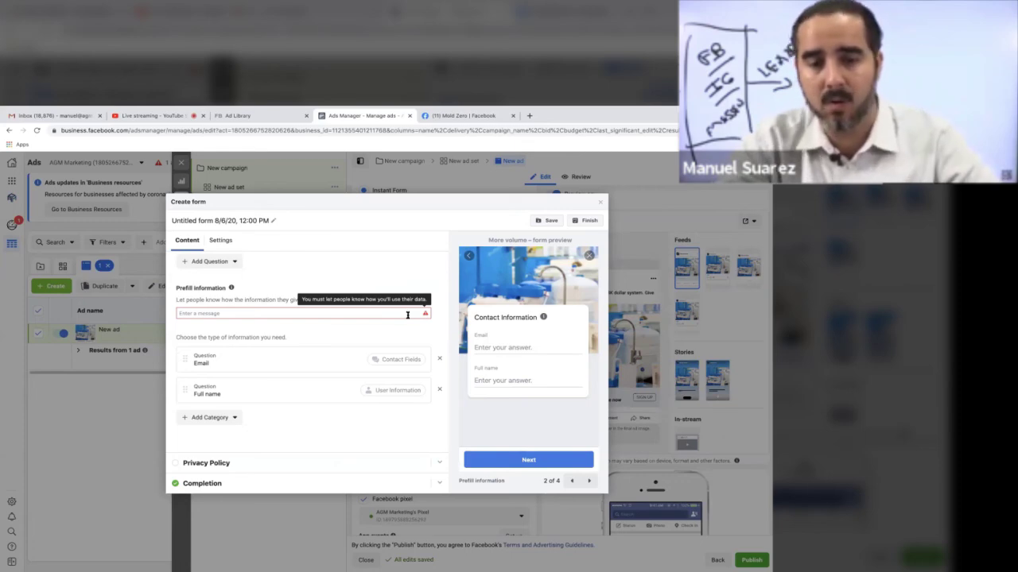
{"action": "left_click", "coordinate": [407, 314]}
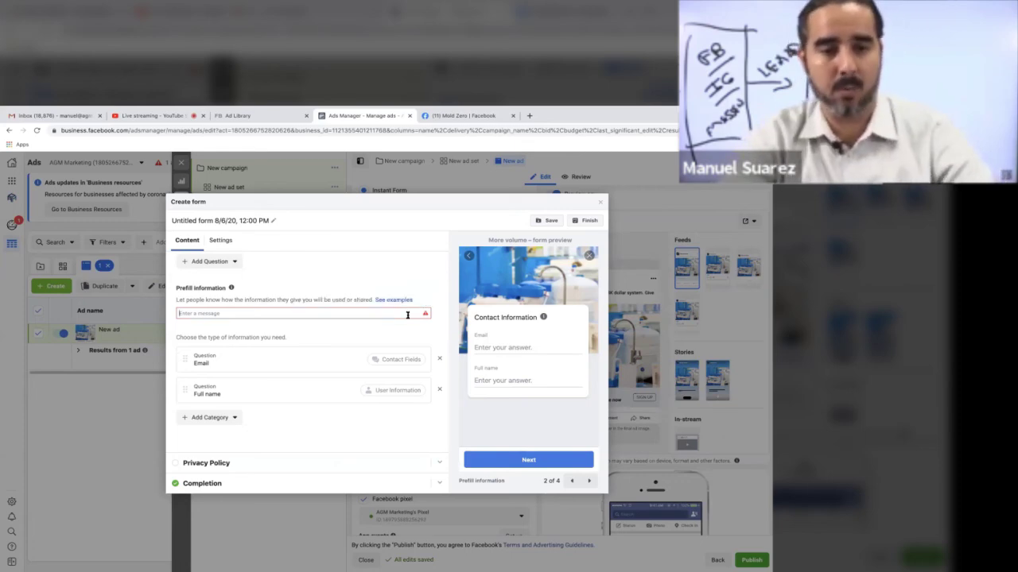
{"action": "type", "text": "Your inf"}
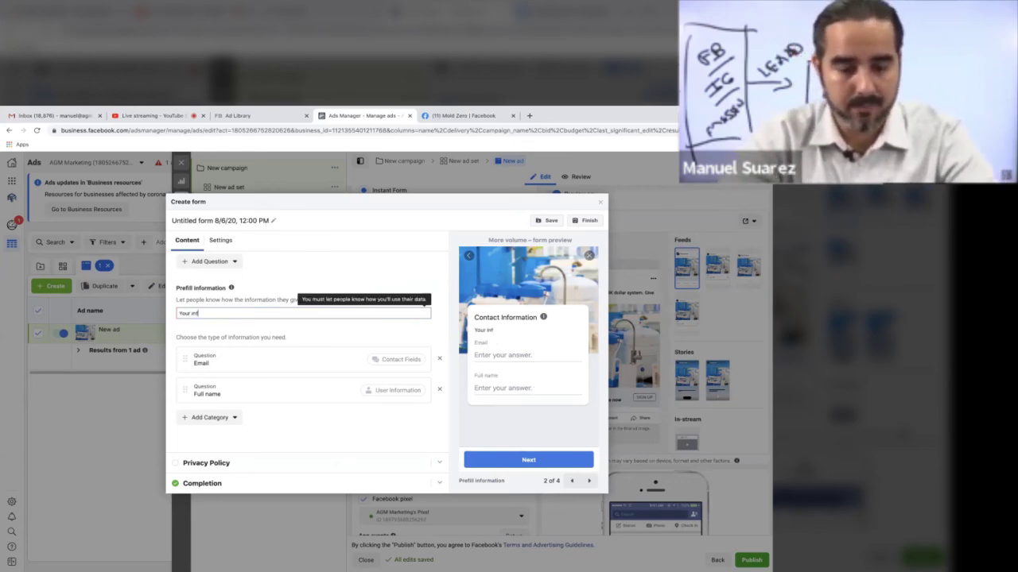
{"action": "type", "text": "ormation will be "}
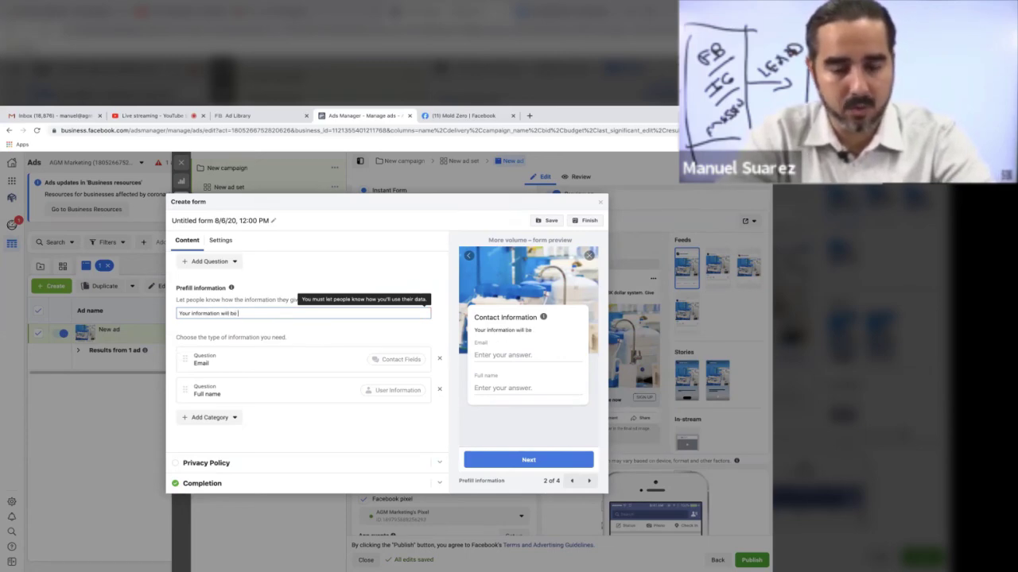
{"action": "type", "text": "used by one of"}
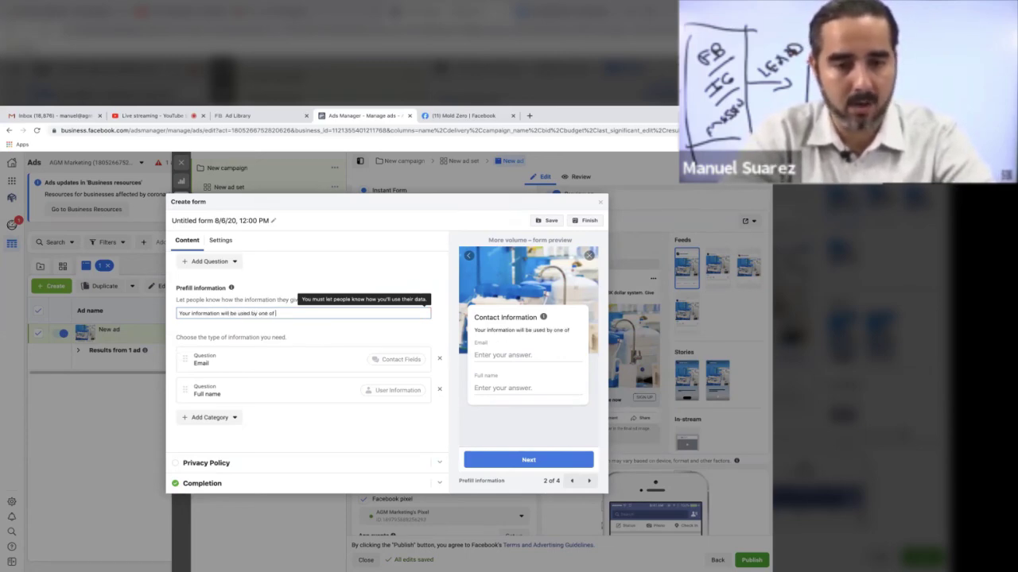
{"action": "type", "text": " our cortifie"}
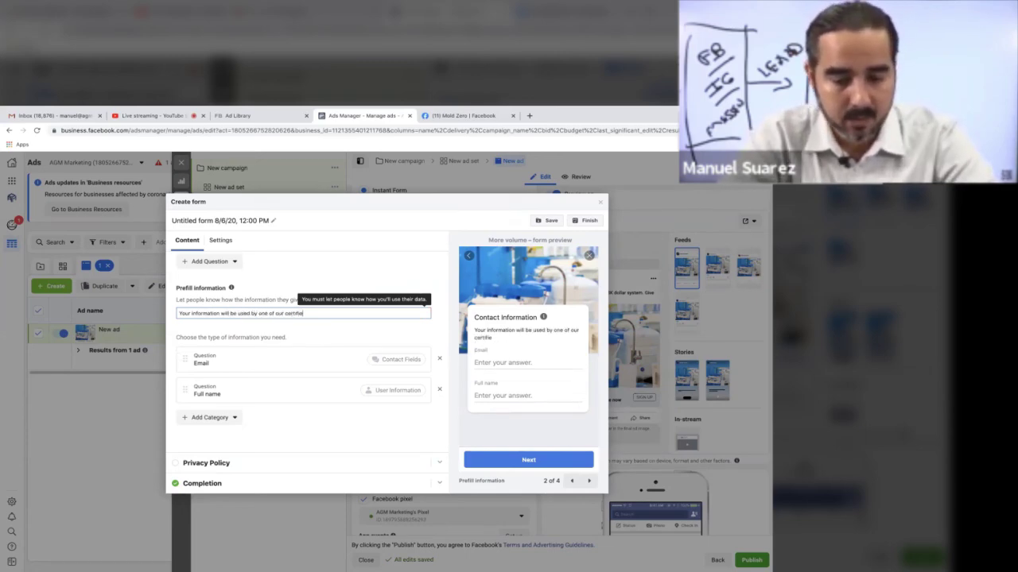
{"action": "type", "text": "d water consultants and "}
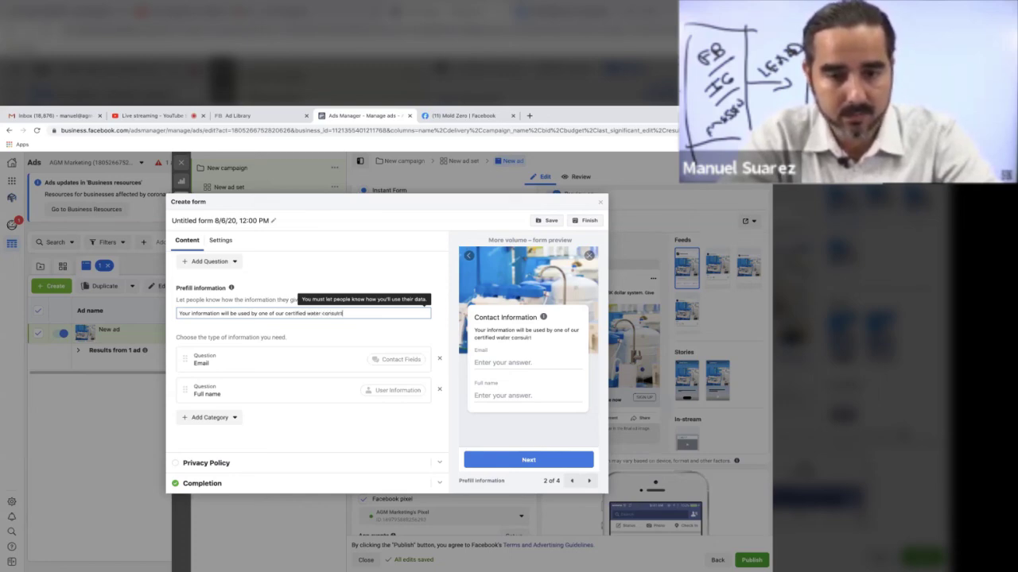
{"action": "type", "text": "w"}
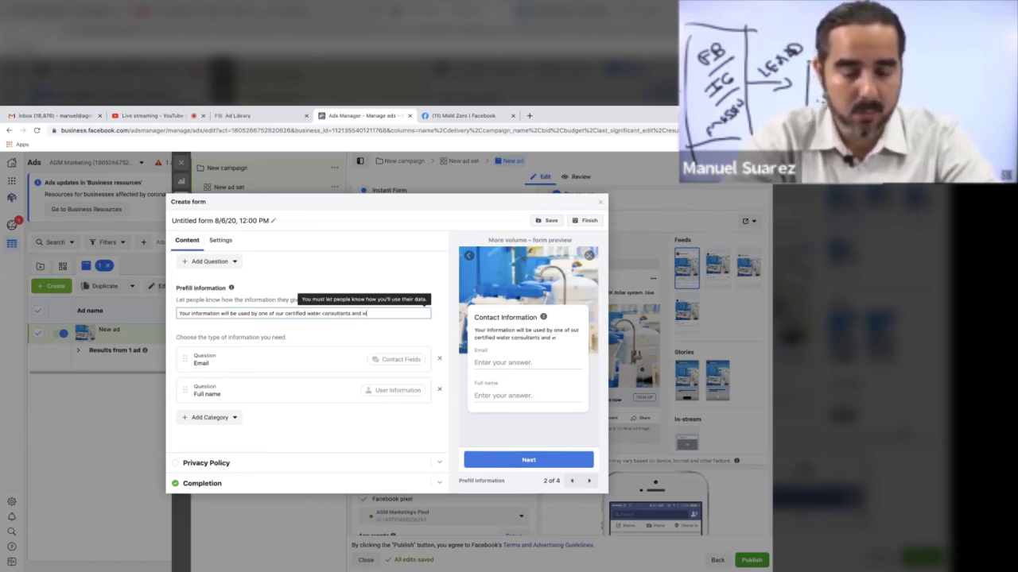
{"action": "type", "text": "e will reach out"}
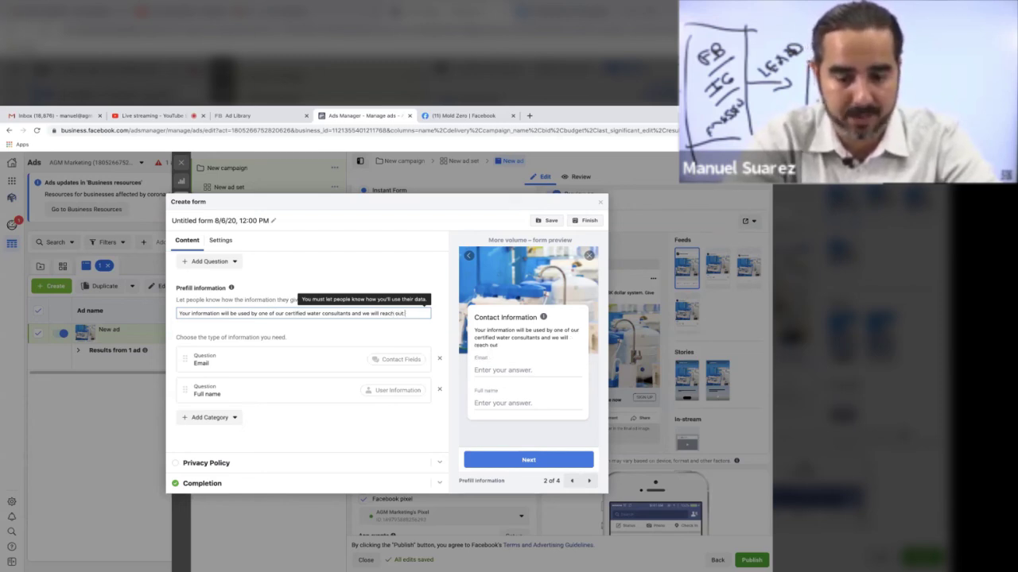
{"action": "type", "text": " shortly."}
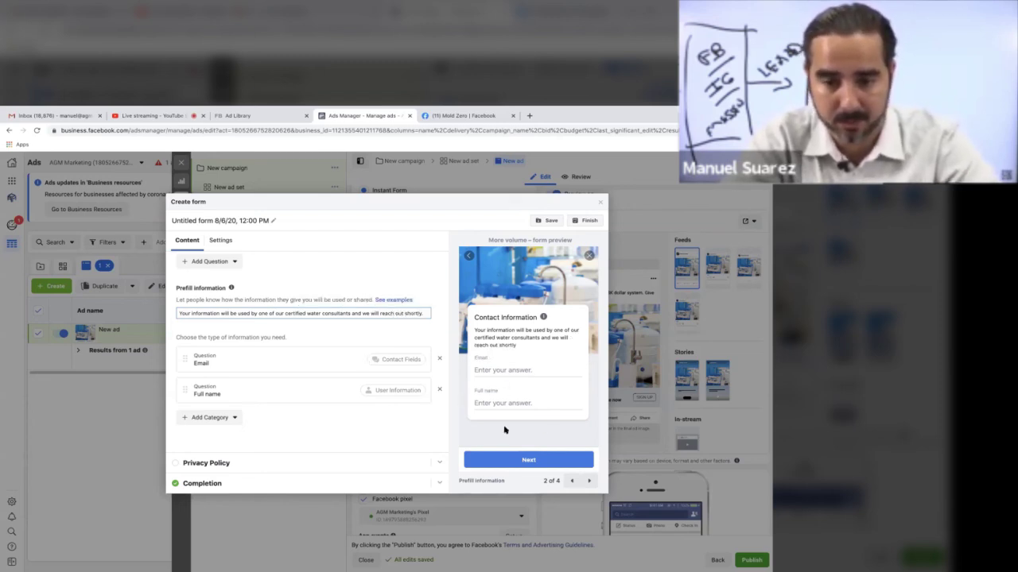
{"action": "left_click", "coordinate": [523, 461]}
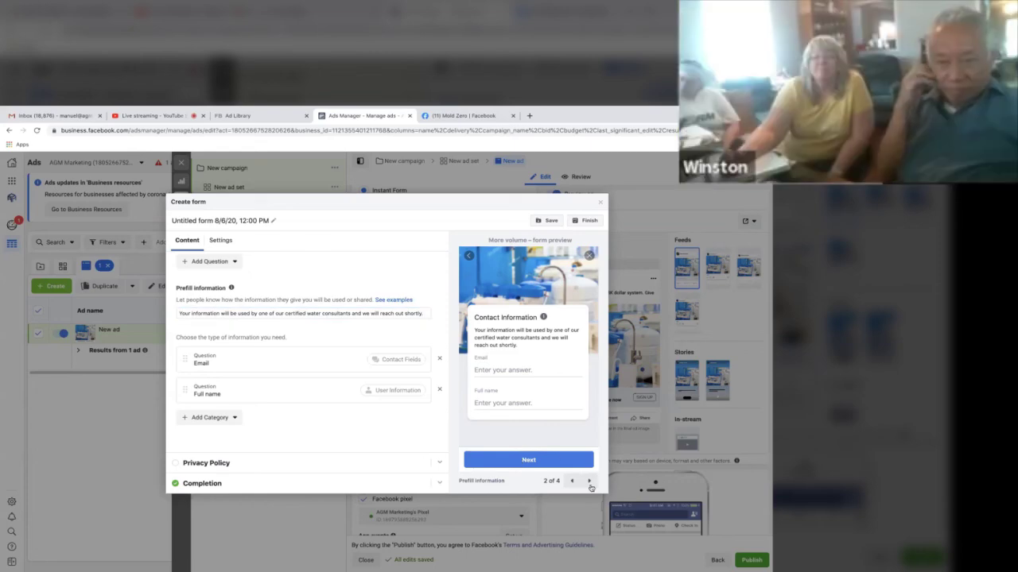
Step: Preview the privacy and thank-you pages, then finish the instant form
{"action": "left_click", "coordinate": [589, 482]}
{"action": "left_click", "coordinate": [589, 481]}
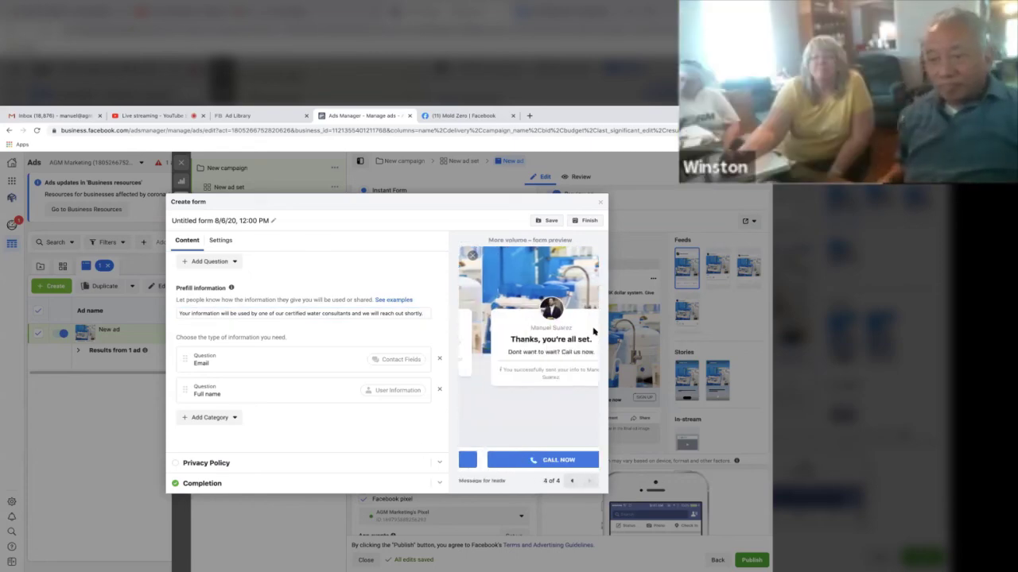
{"action": "left_click", "coordinate": [584, 221]}
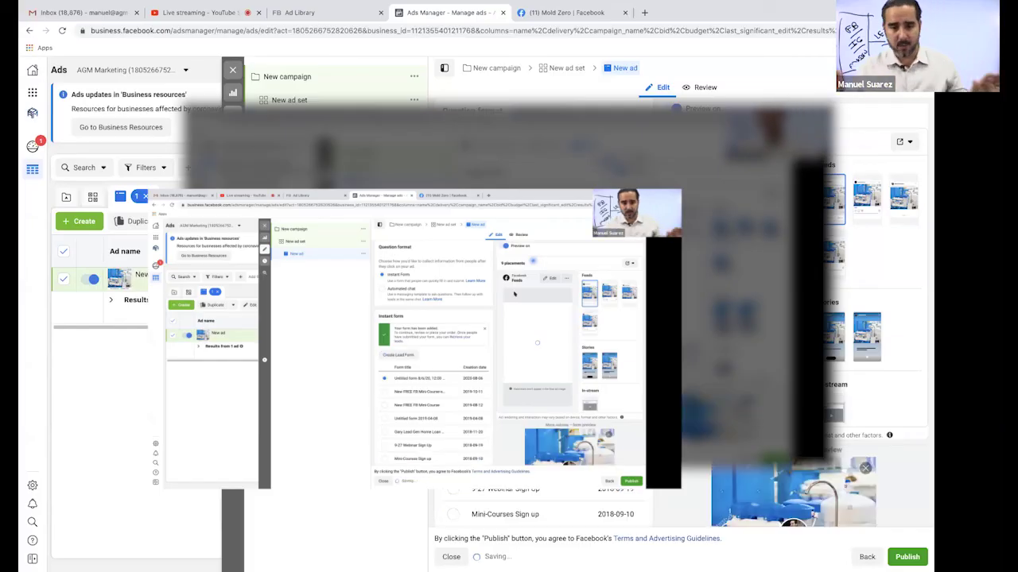